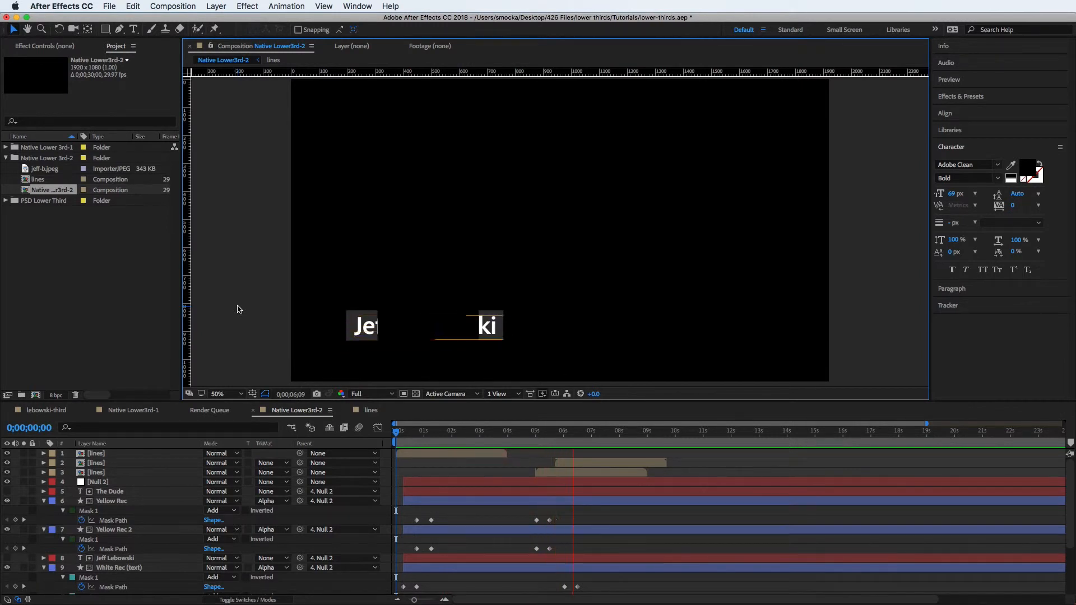
- Stop the preview and duplicate the Native Lower 3rd-1 folder in the project
key("space")
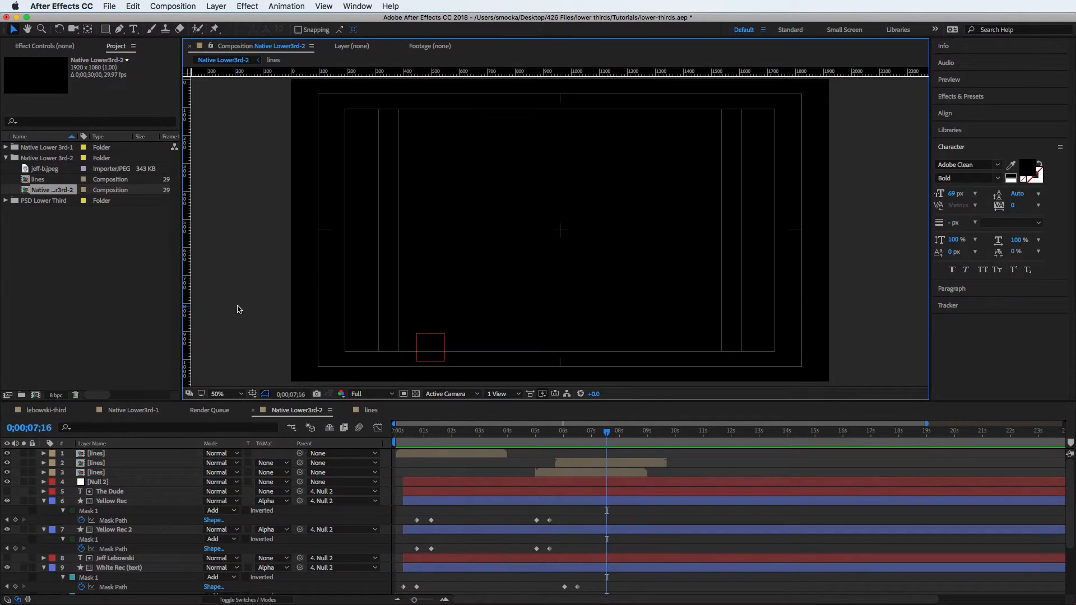
left_click(132, 290)
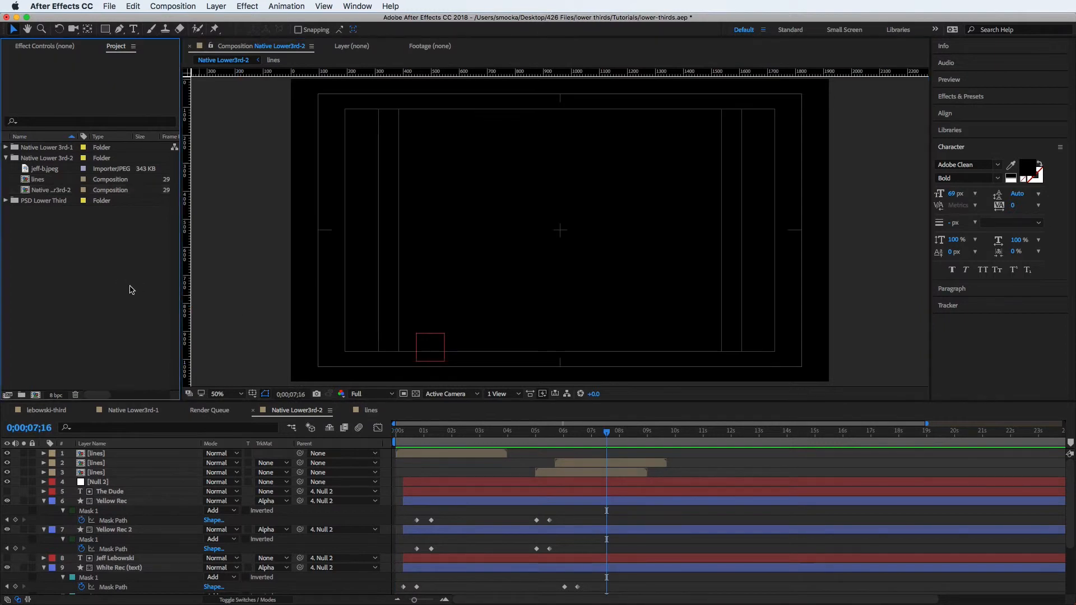
left_click(6, 158)
left_click(28, 148)
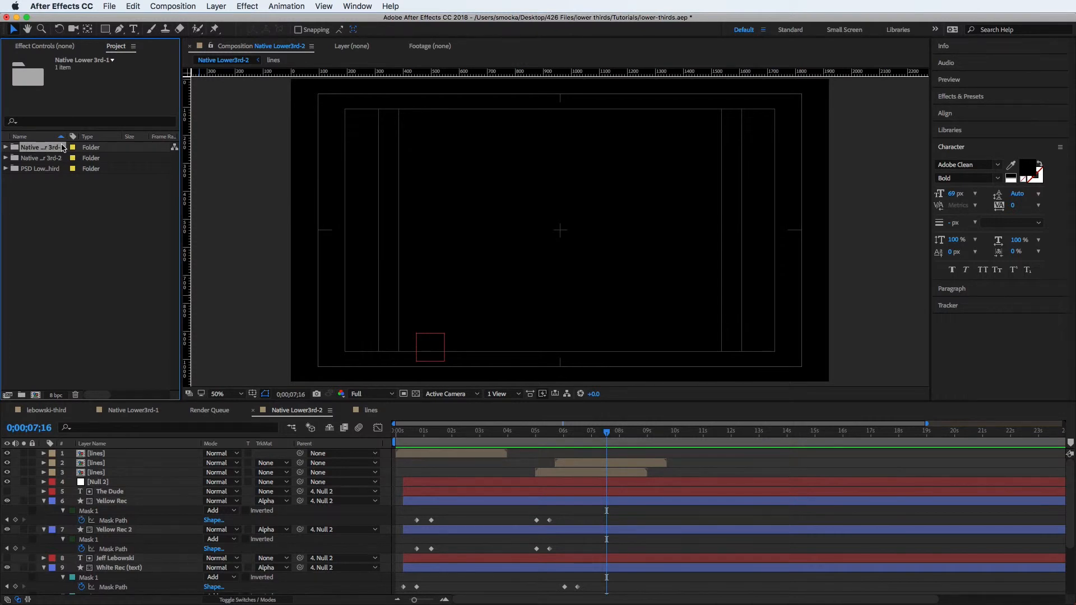
key("super+d")
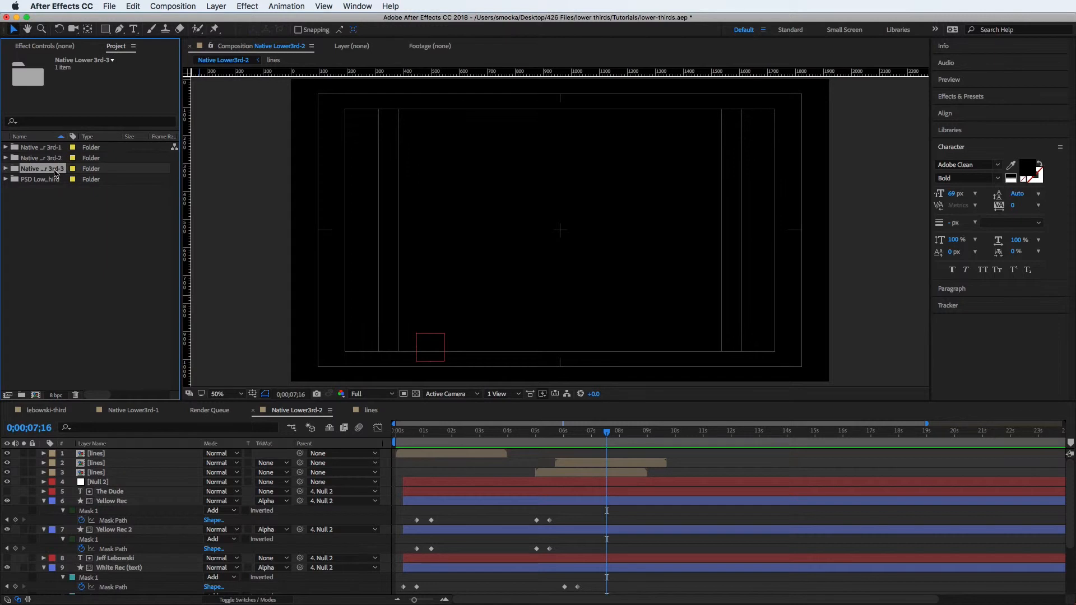
- Rename the duplicated folder as Lower 3rd Lines
right_click(55, 170)
left_click(80, 327)
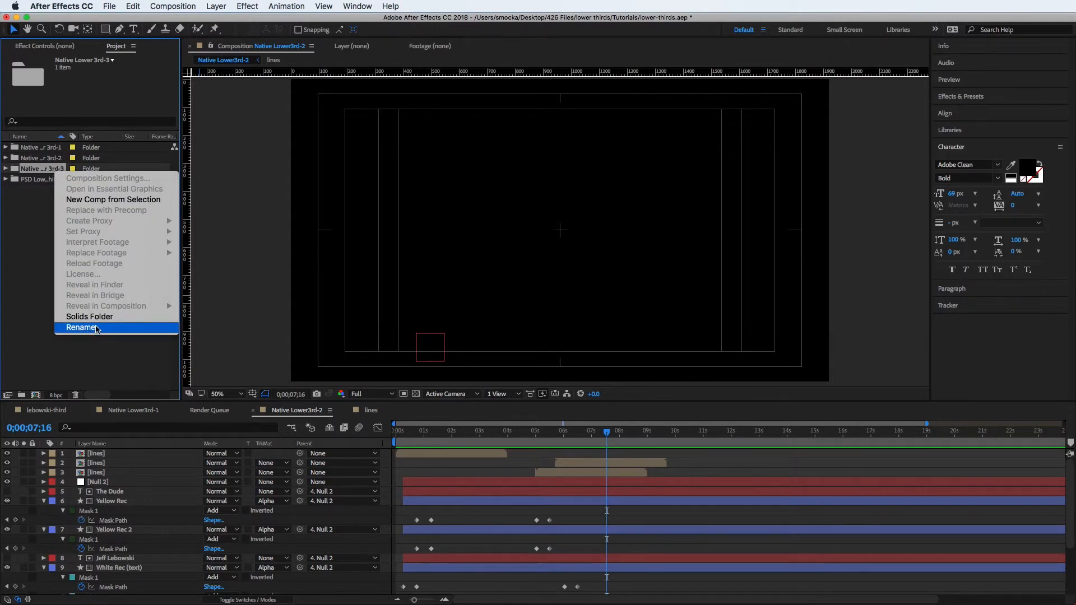
type("Low")
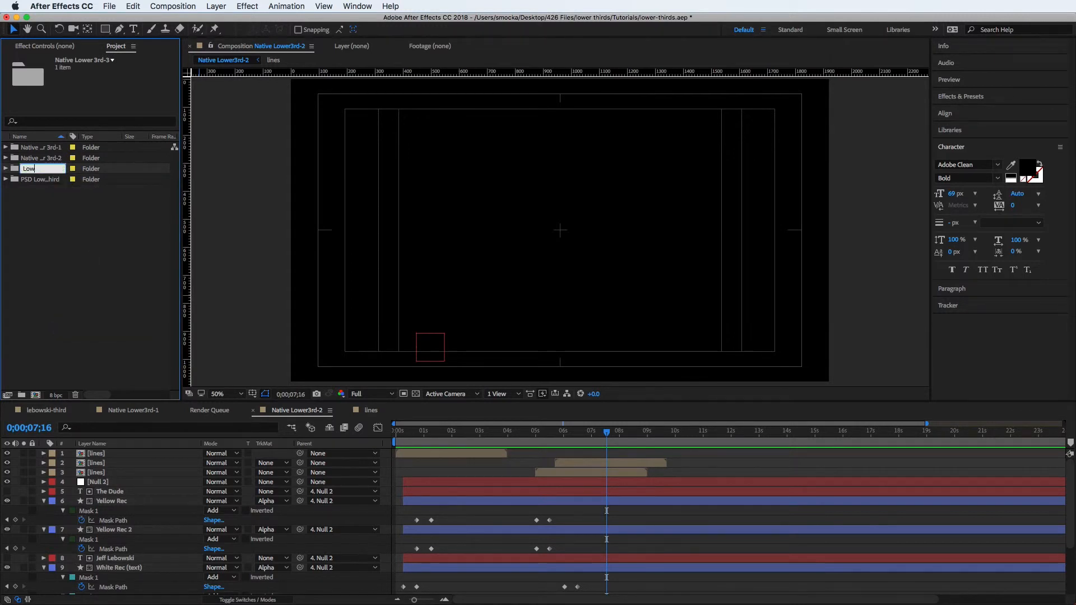
type("er 3rd Lines")
key("Return")
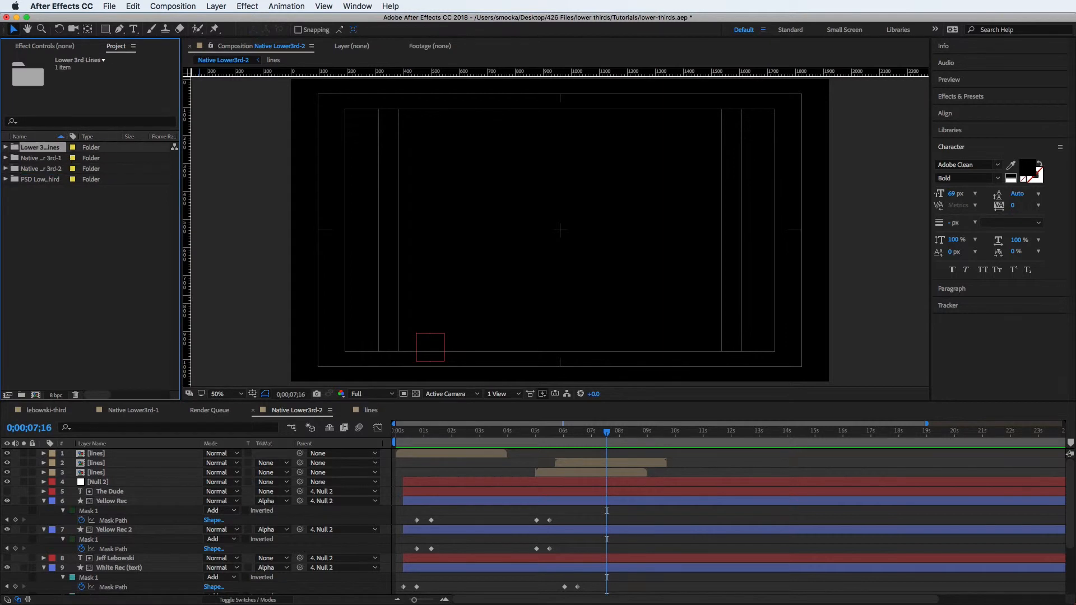
- Expand the Lower 3rd Lines folder and rename the composition inside it as Lower 3rd Lines
left_click(6, 147)
left_click(39, 158)
right_click(36, 162)
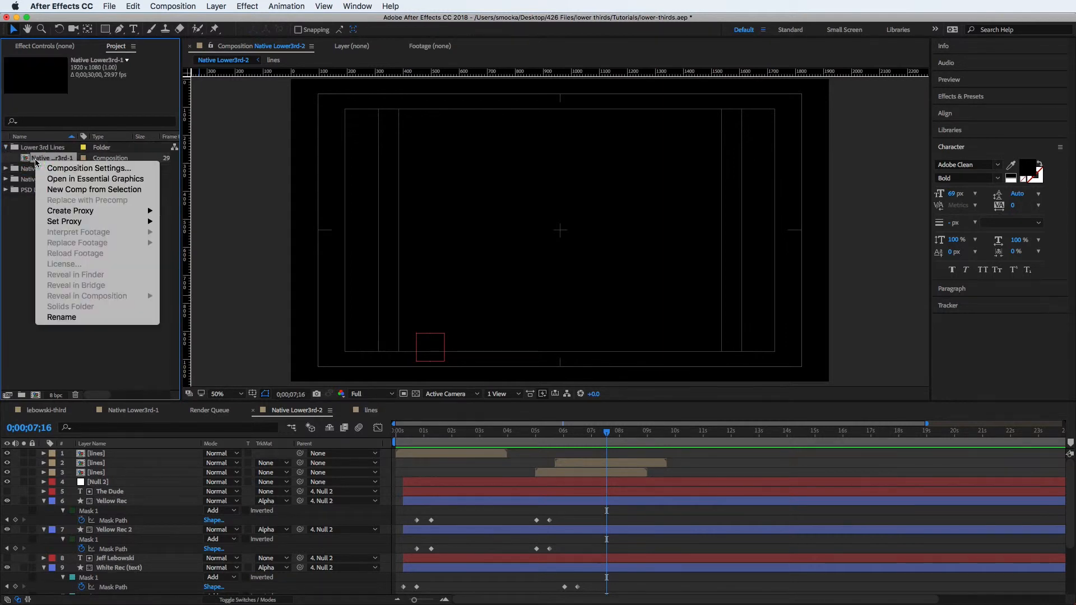
left_click(93, 317)
type("Lower 3")
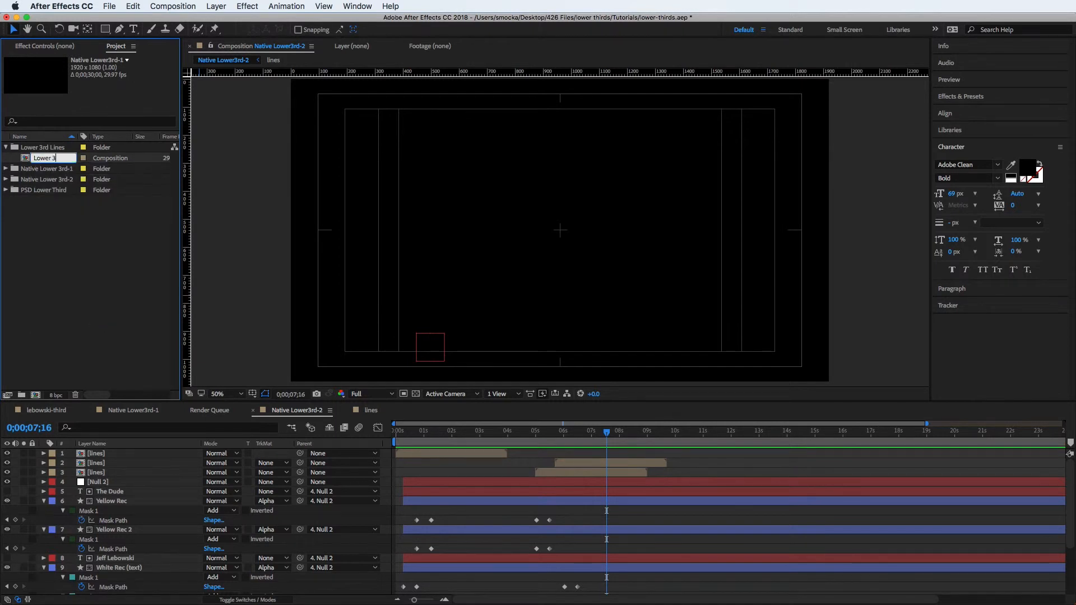
type("rd Lines")
key("Return")
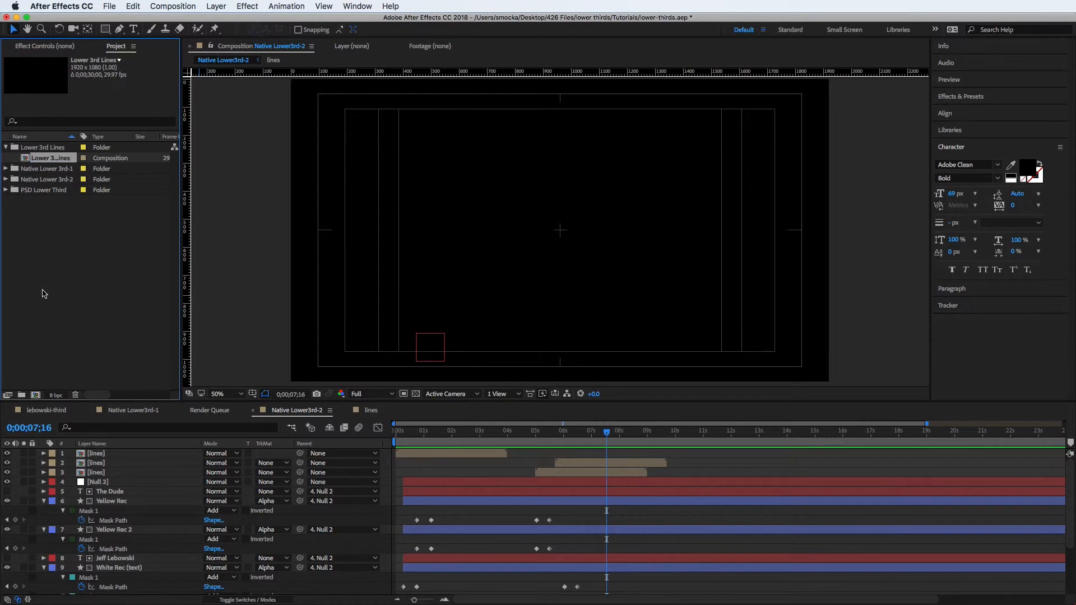
- Open the Lower 3rd Lines composition at 0;00;02;21 and add a null object to it
double_click(25, 159)
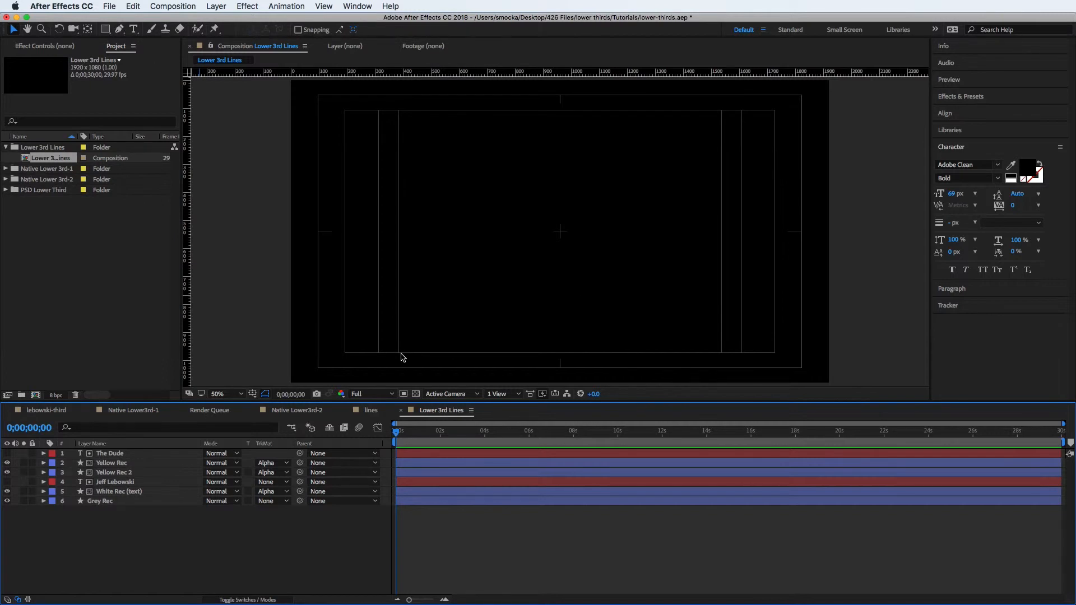
left_click_drag(397, 434, 456, 435)
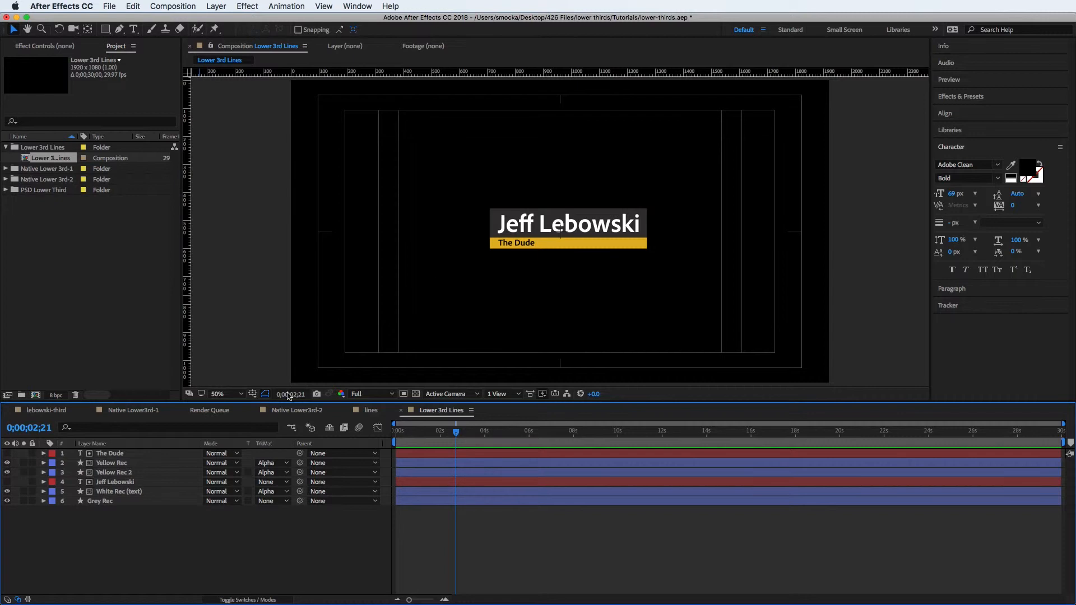
right_click(207, 530)
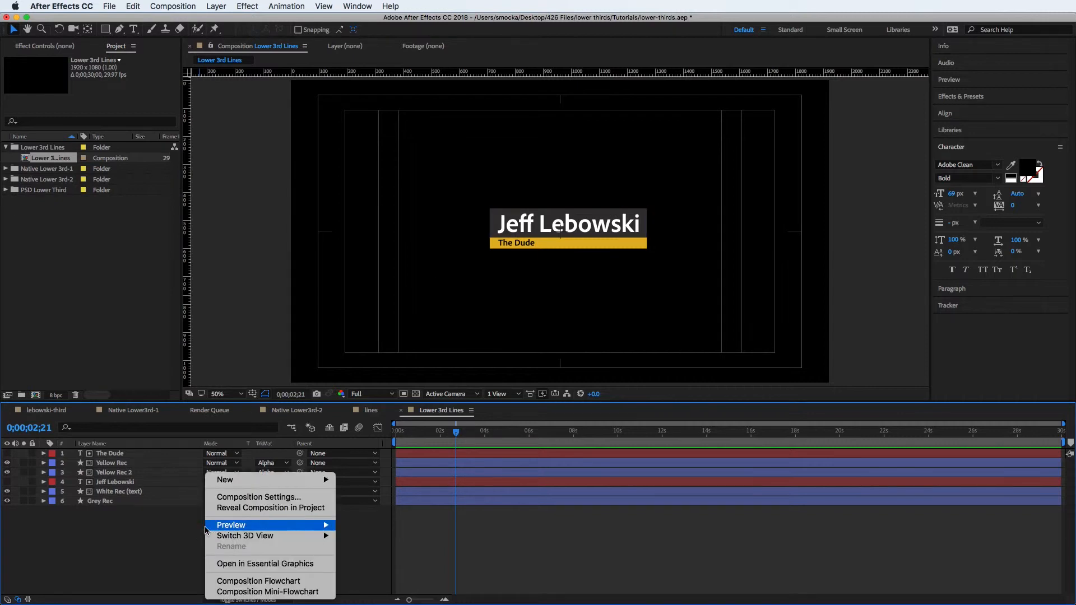
mouse_move(245, 482)
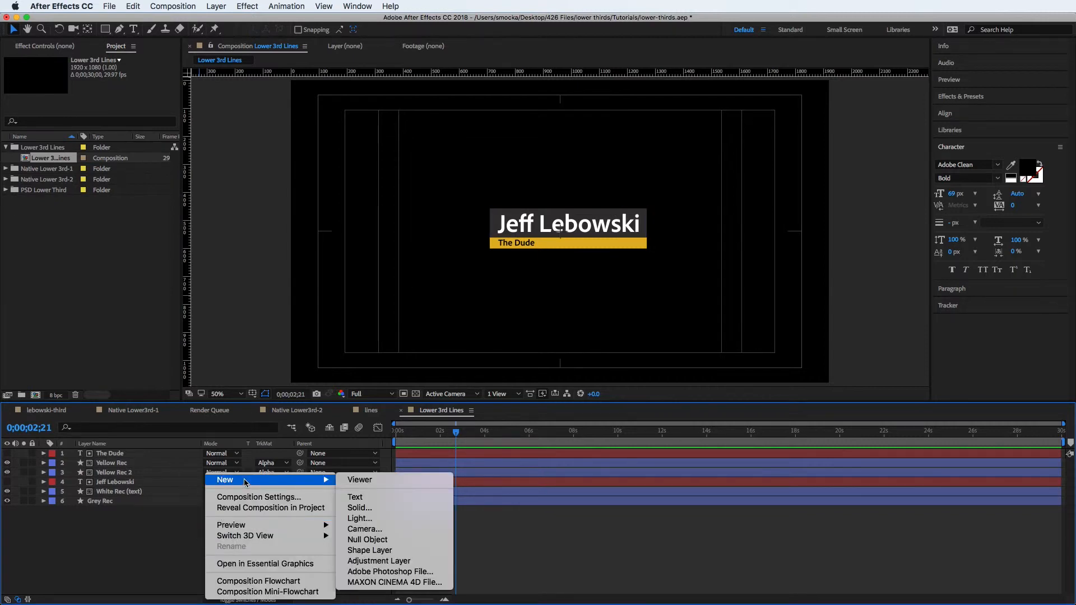
left_click(367, 540)
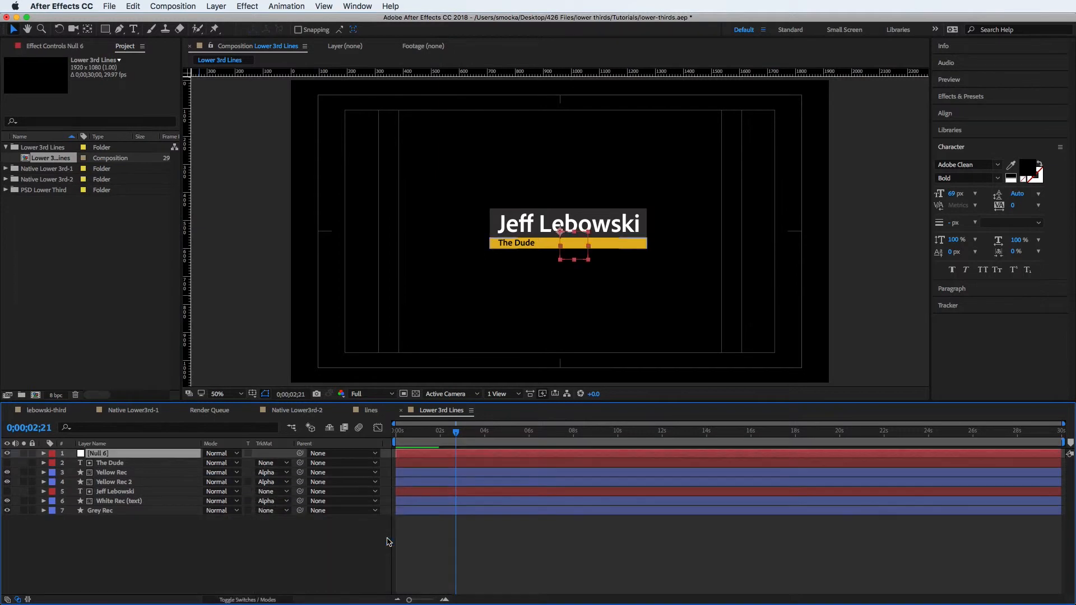
- Parent all the text and rectangle layers, from The Dude down to Grey Rec, to the new null
left_click(159, 464)
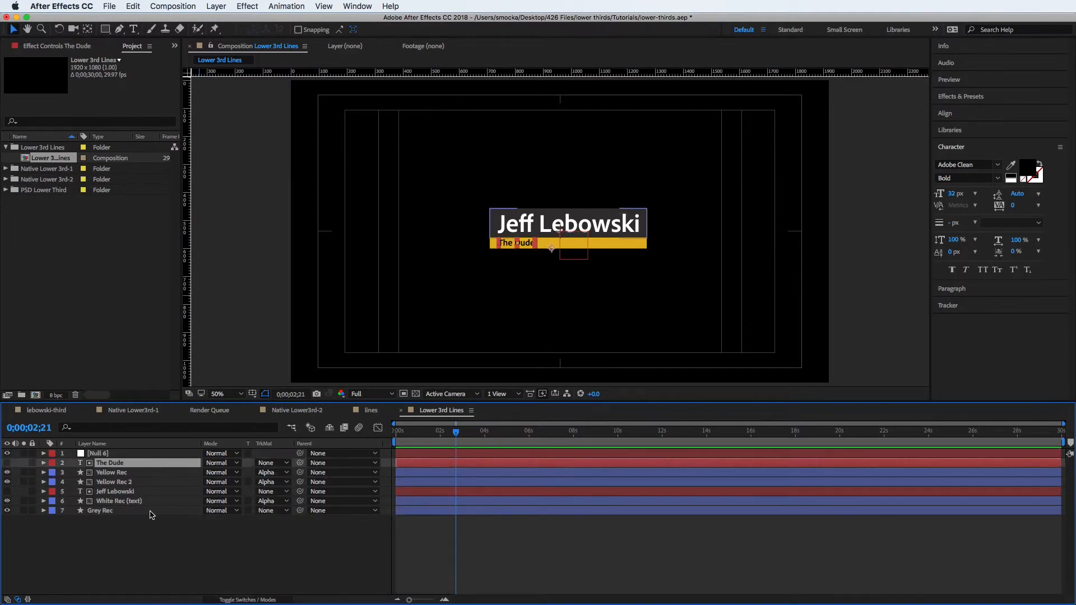
left_click(152, 513, "shift")
left_click_drag(301, 464, 137, 456)
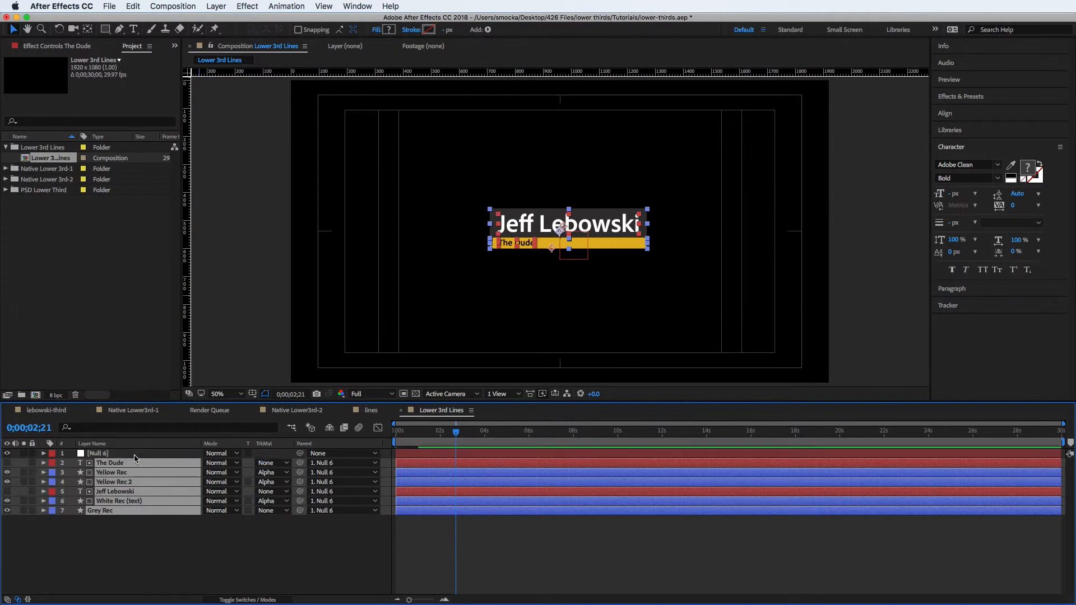
left_click(198, 556)
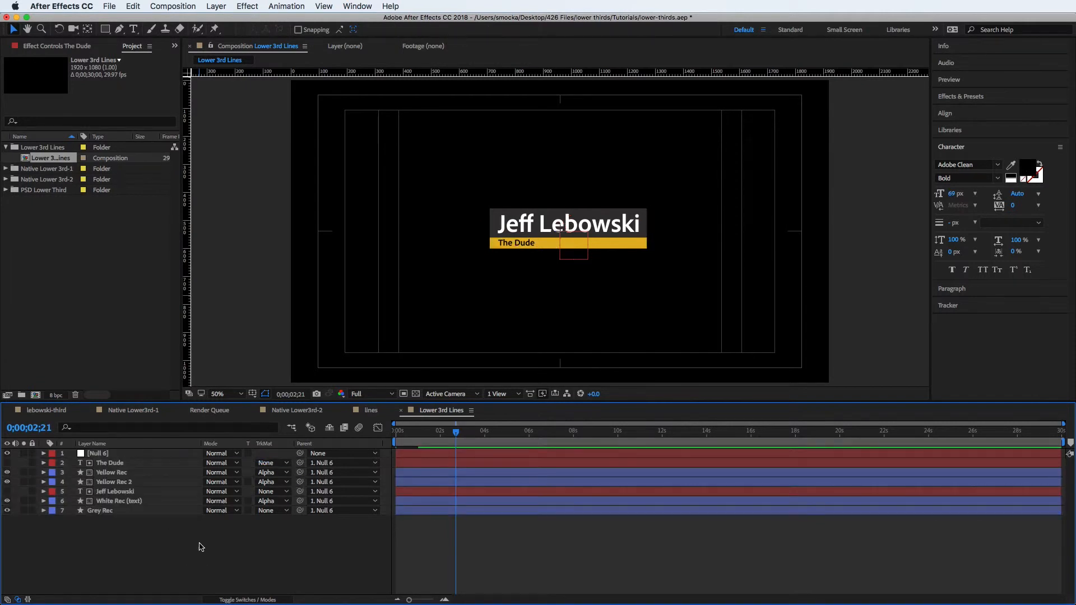
- Move the null so the lower third sits in the bottom-left corner of the title-safe area
left_click(580, 264)
left_click(576, 264)
left_click_drag(582, 263, 438, 367)
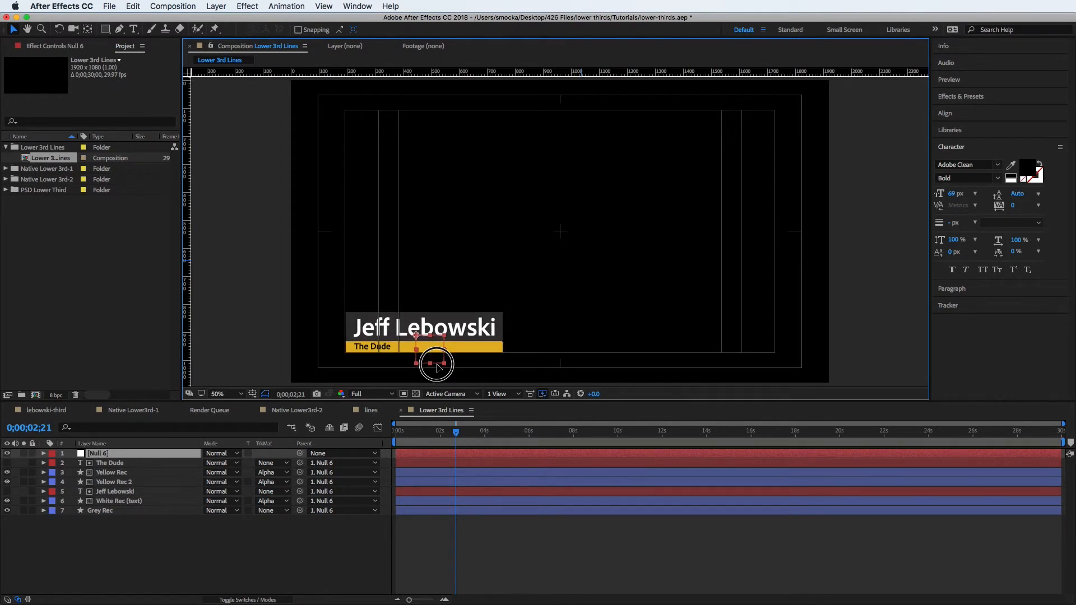
left_click(452, 273)
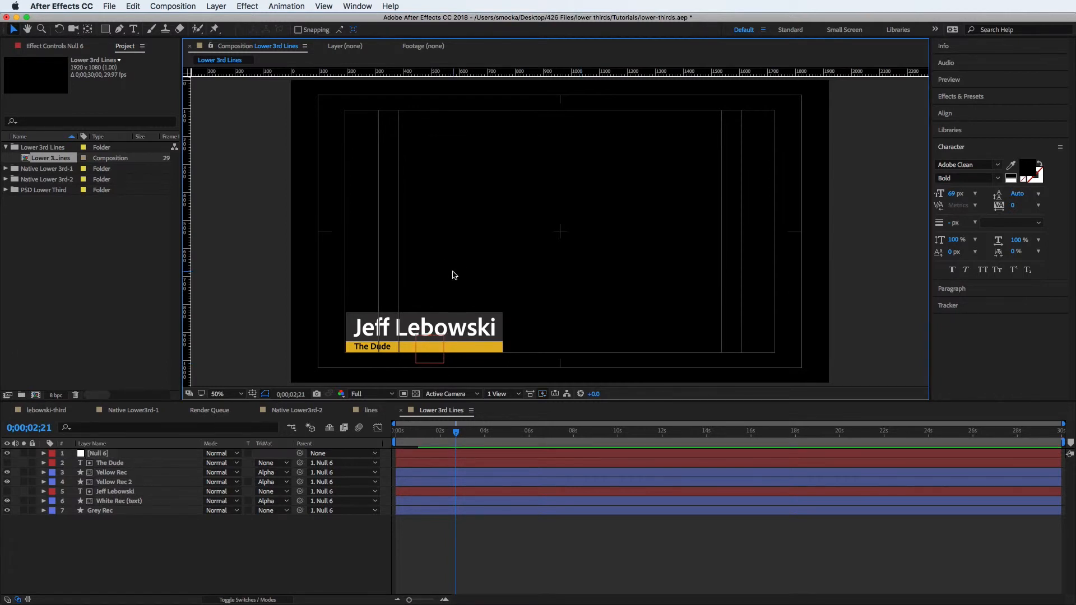
- Draw a straight horizontal line with the Pen tool just above the name box, ending level with the box's right edge
left_click(121, 34)
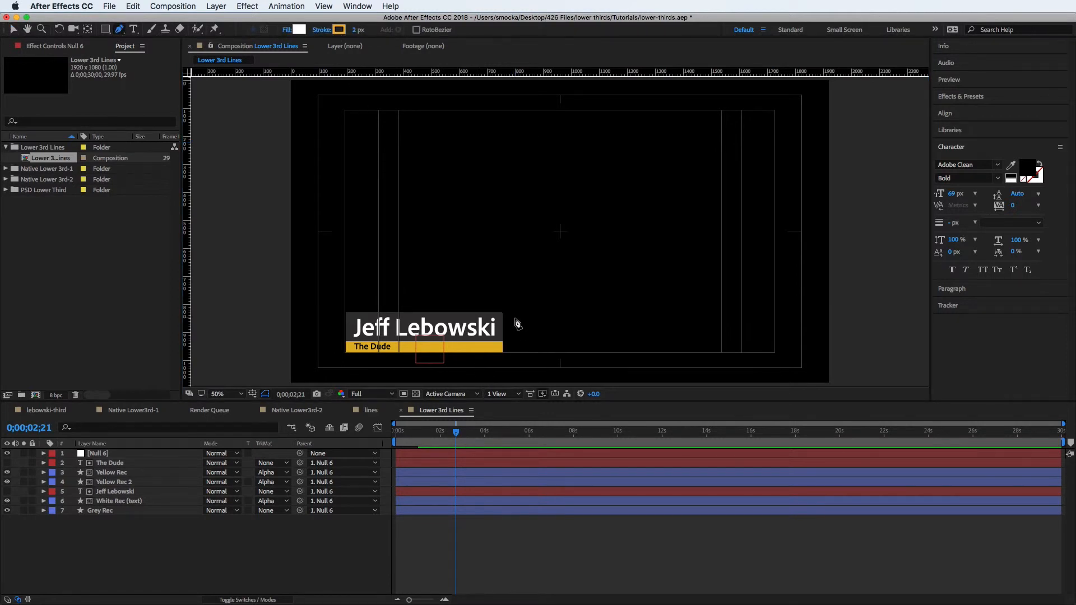
left_click(380, 301)
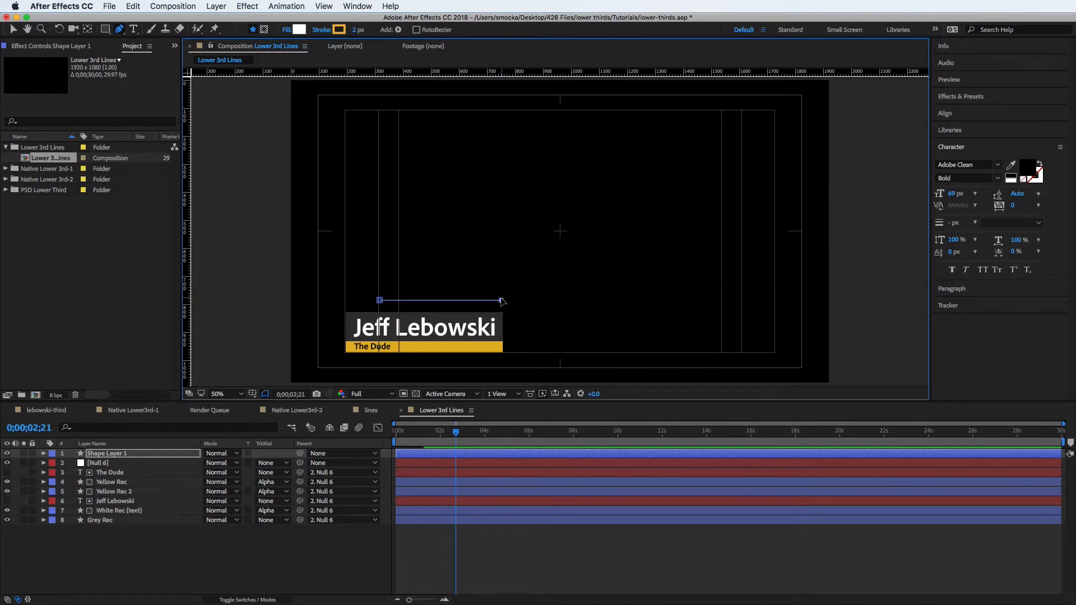
left_click(501, 301)
left_click(14, 31)
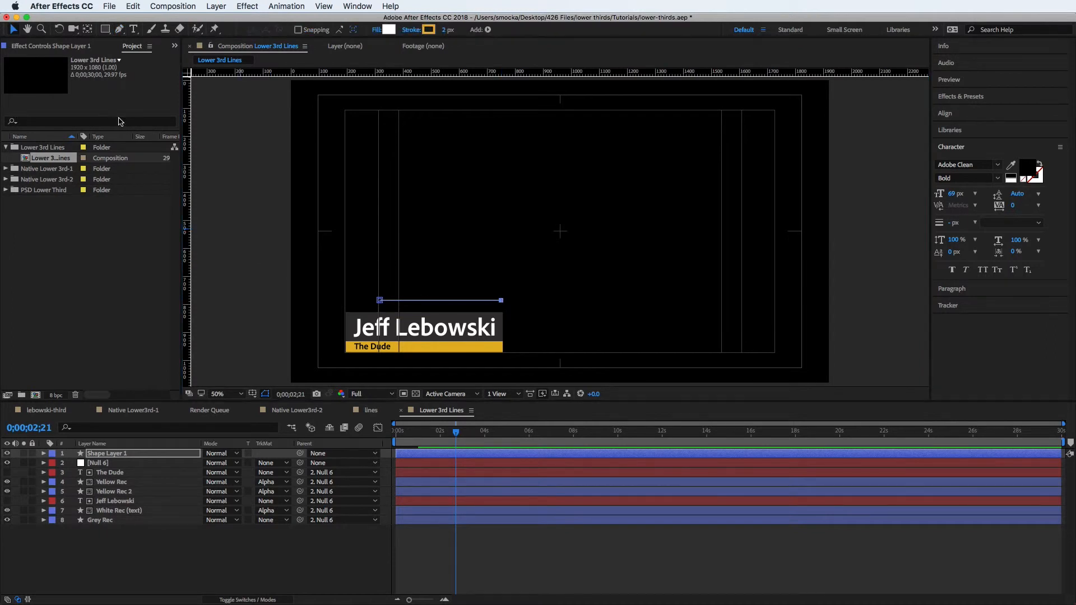
- Draw a rectangle on a separate shape layer covering both the grey name box and the yellow title bar
left_click(307, 256)
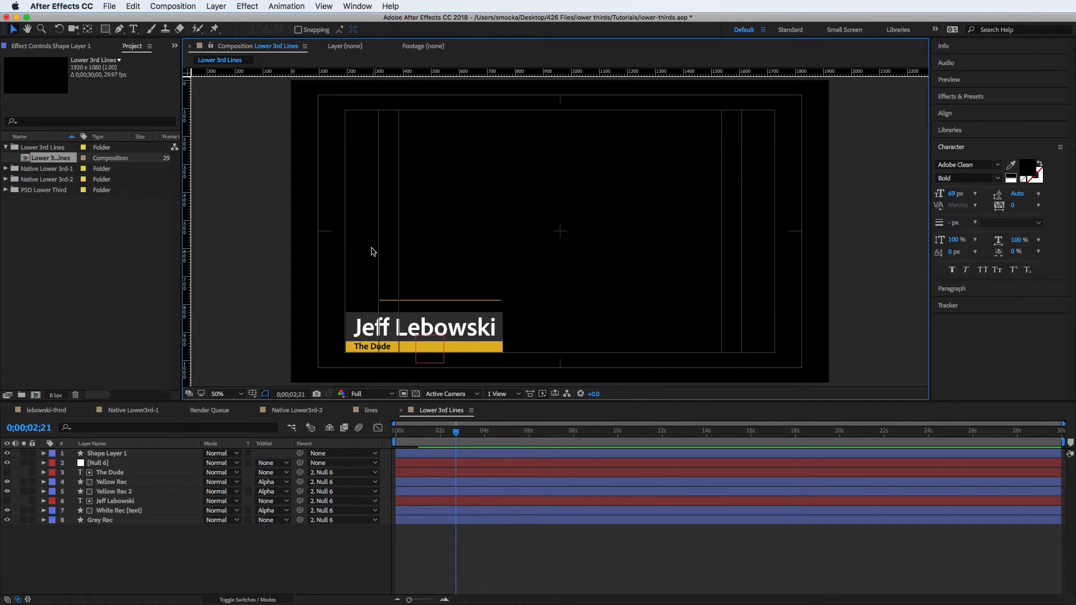
left_click(104, 30)
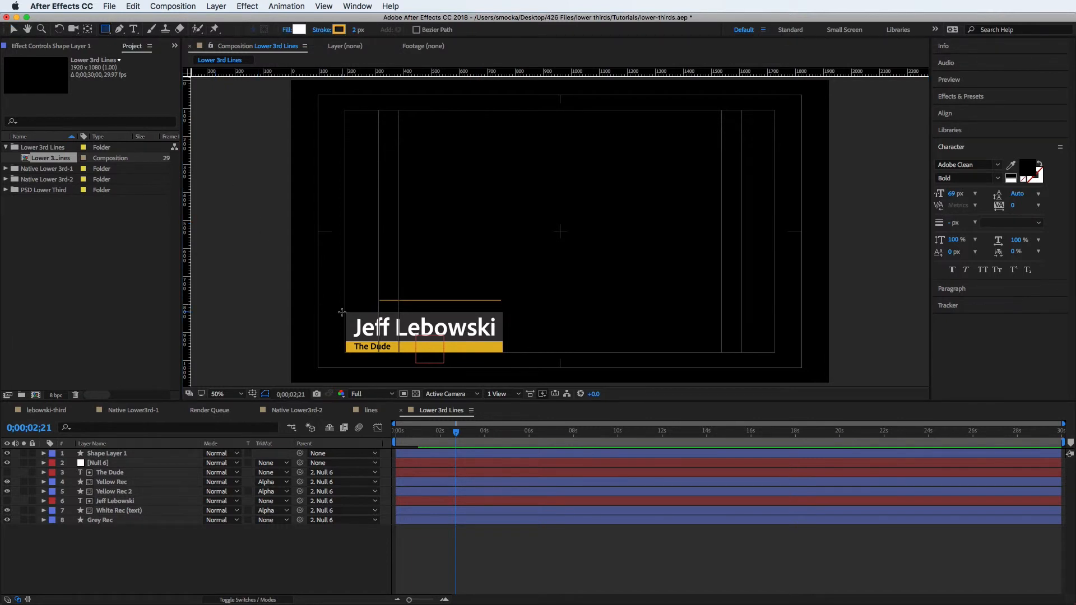
mouse_move(344, 312)
left_mouse_down()
mouse_move(386, 349)
mouse_move(503, 352)
left_mouse_up()
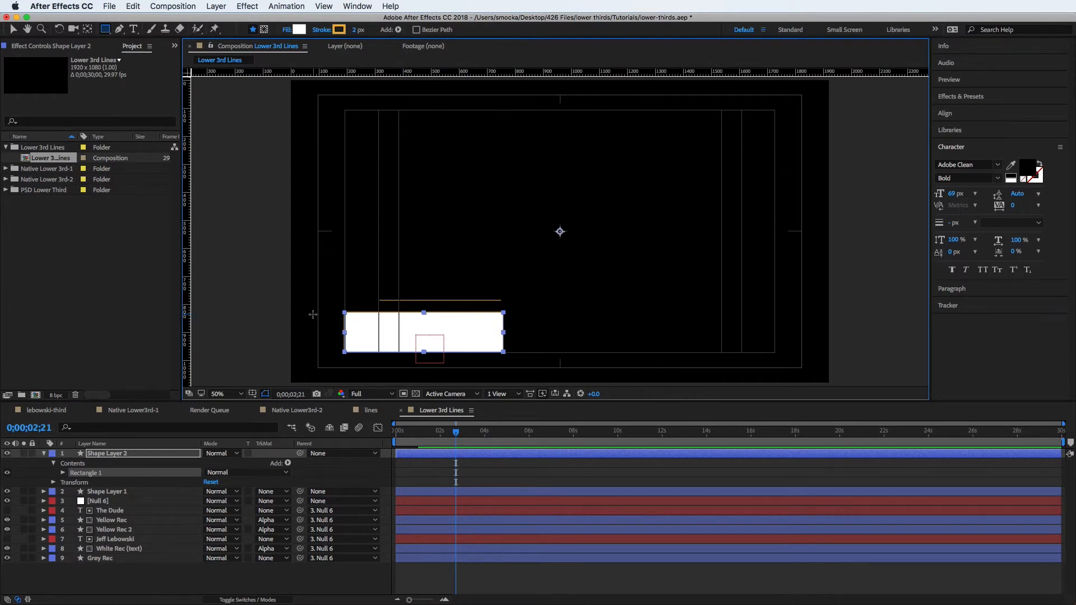
- Rename the line's shape layer as Line 1
key("super+Down")
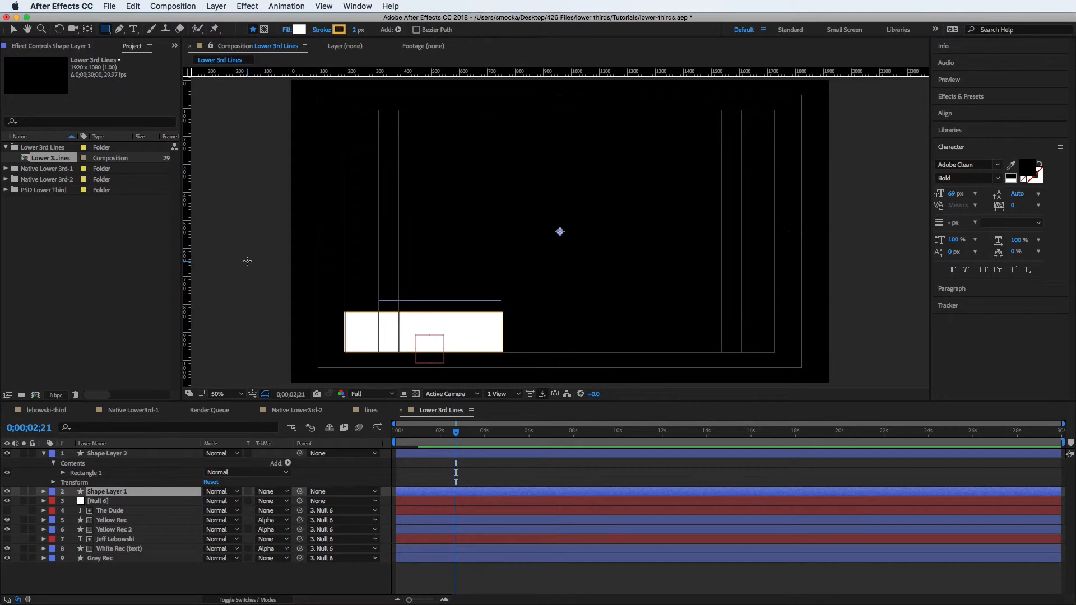
right_click(119, 491)
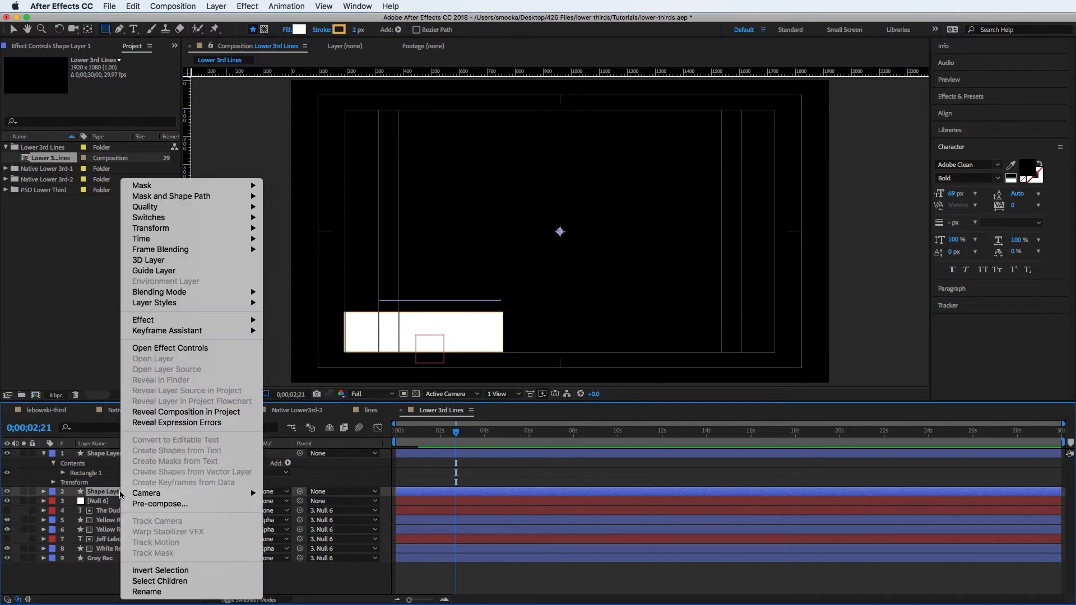
left_click(146, 592)
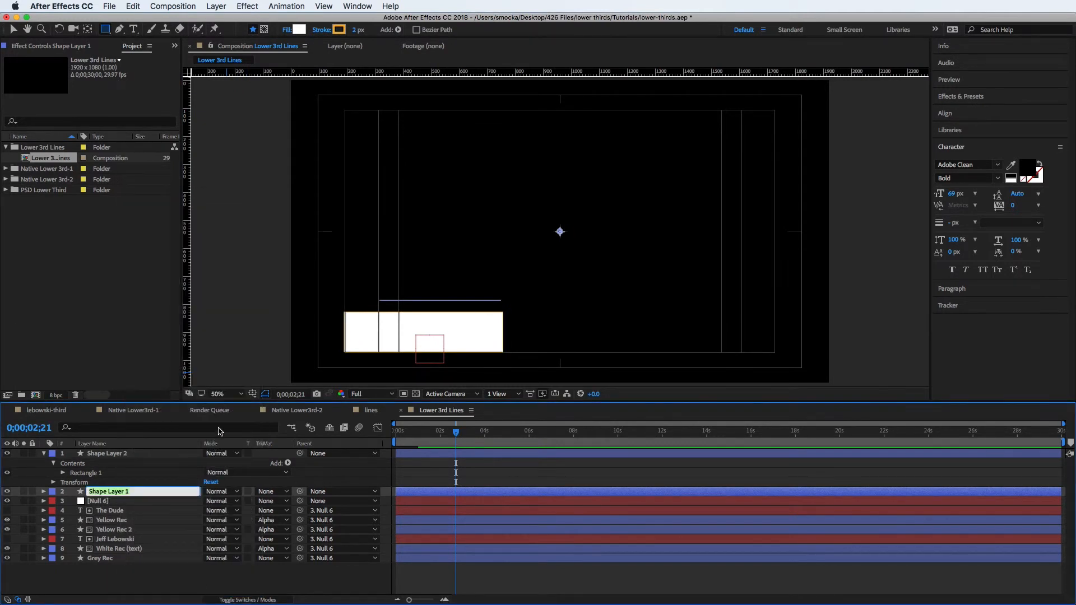
type("Line 1")
key("Return")
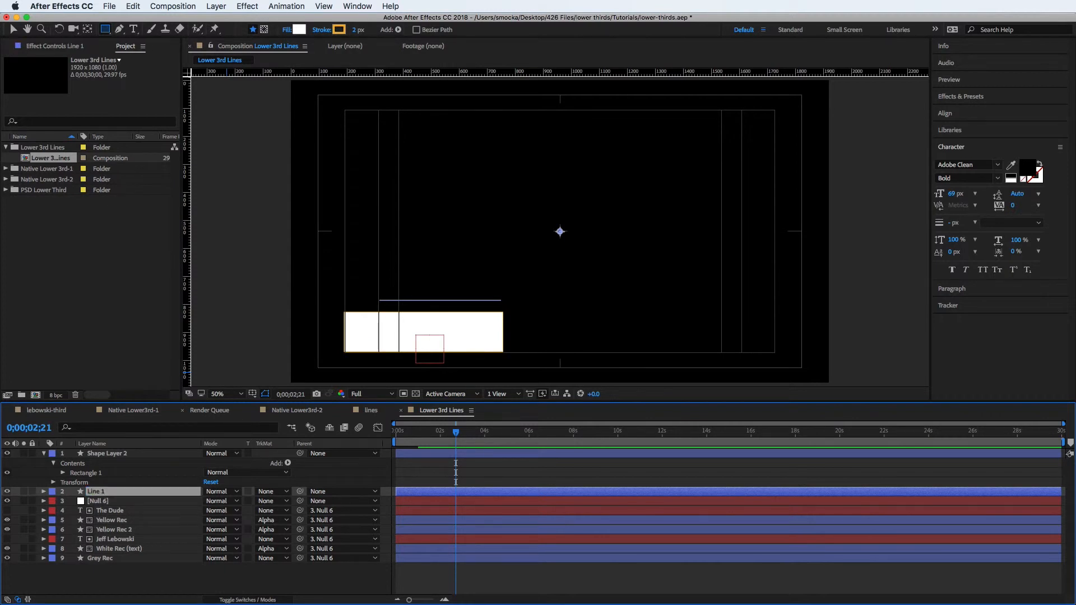
- Rename the rectangle's shape layer as Empty Box 1
left_click(108, 458)
right_click(109, 458)
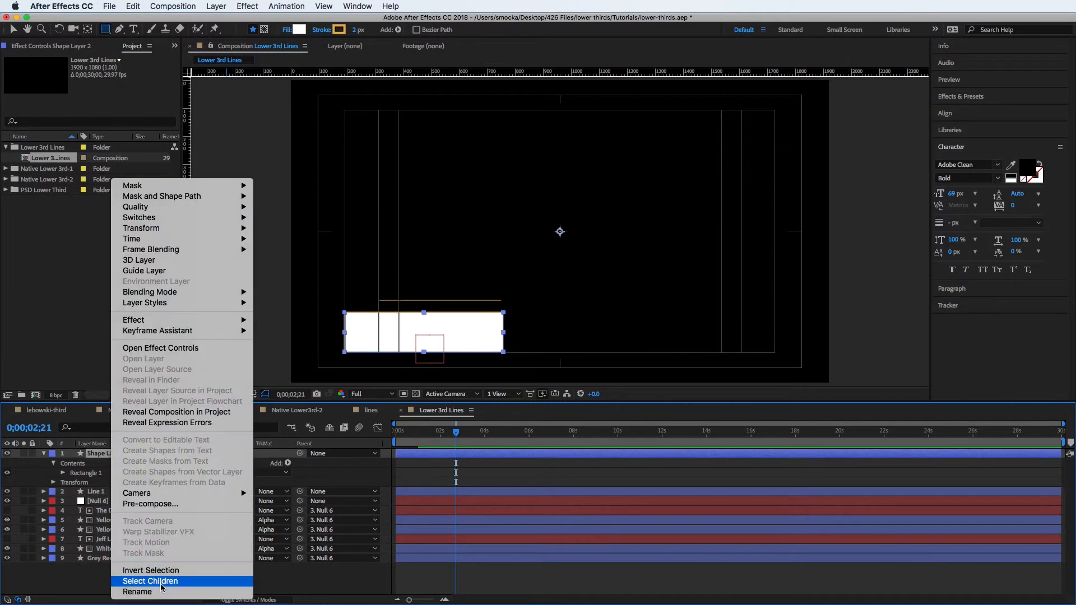
left_click(138, 591)
type("Empty Box 1")
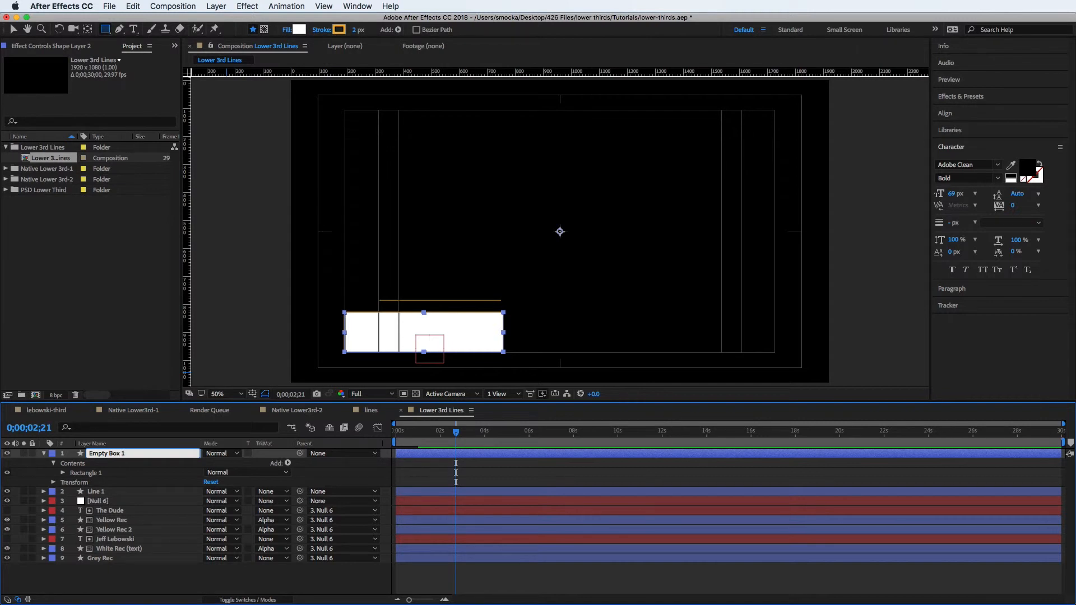
key("Return")
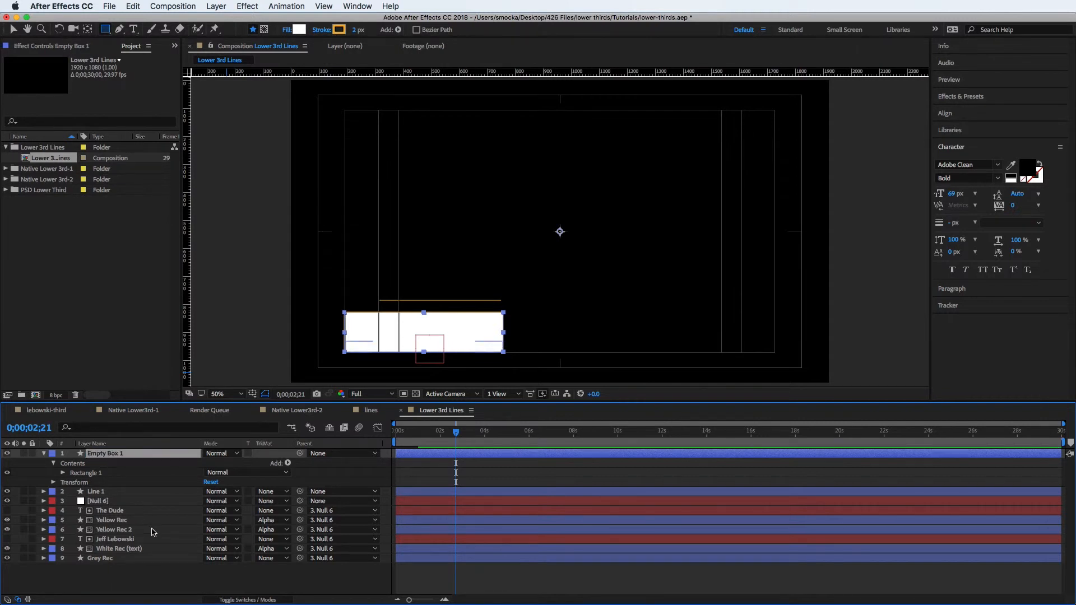
- Set Line 1's track matte to Alpha Matte "Empty Box 1" and deselect the layer
left_click(179, 493)
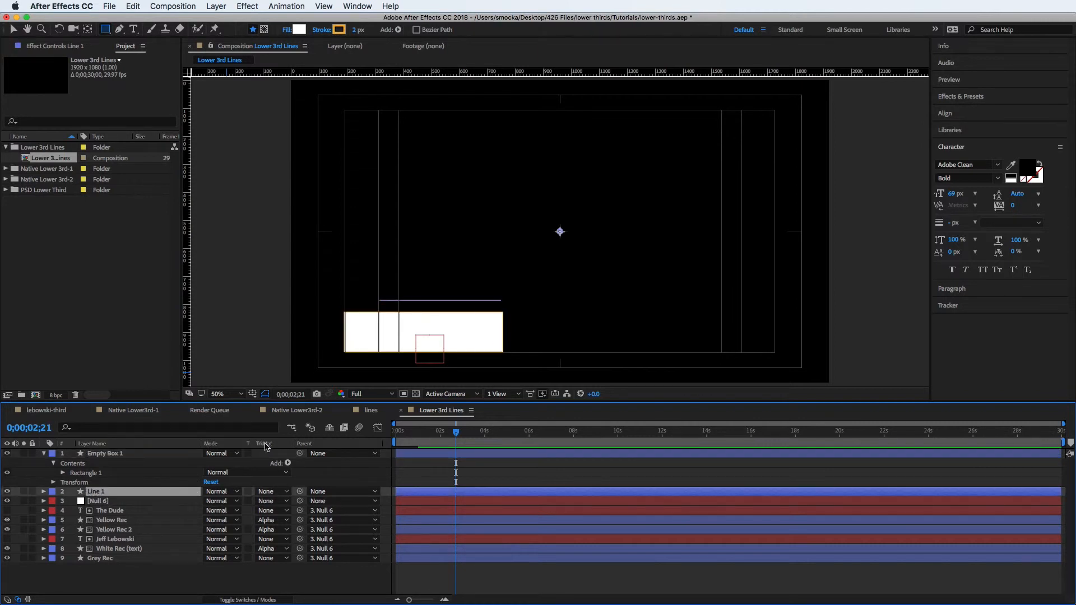
left_click(288, 494)
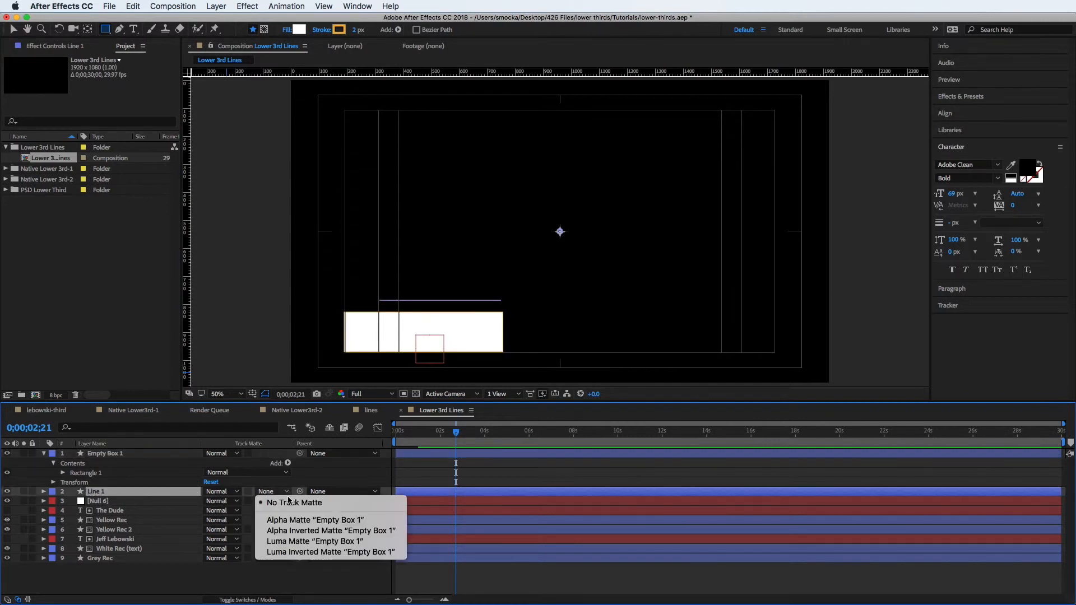
left_click(291, 519)
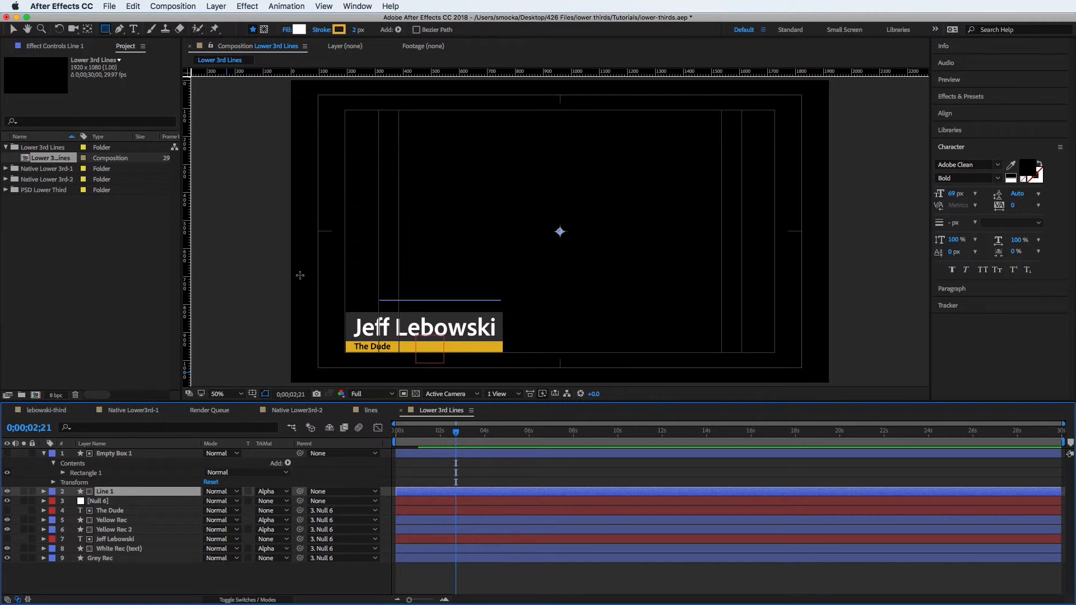
left_click(14, 30)
left_click(306, 252)
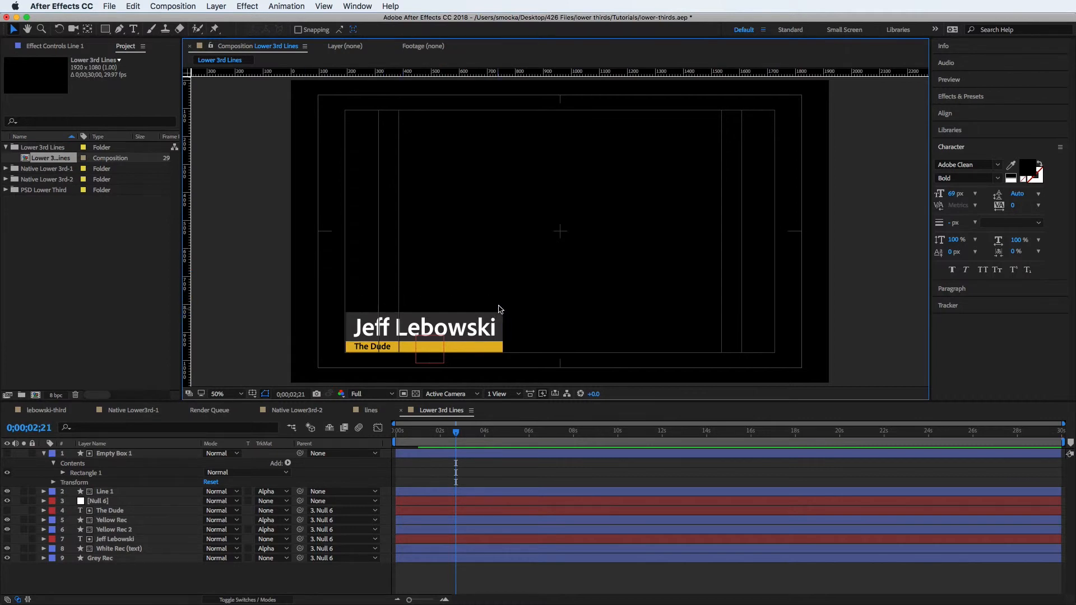
- Move Line 1 down and to the right so that it crosses the upper part of the name box
left_click(158, 492)
left_click_drag(559, 231, 584, 254)
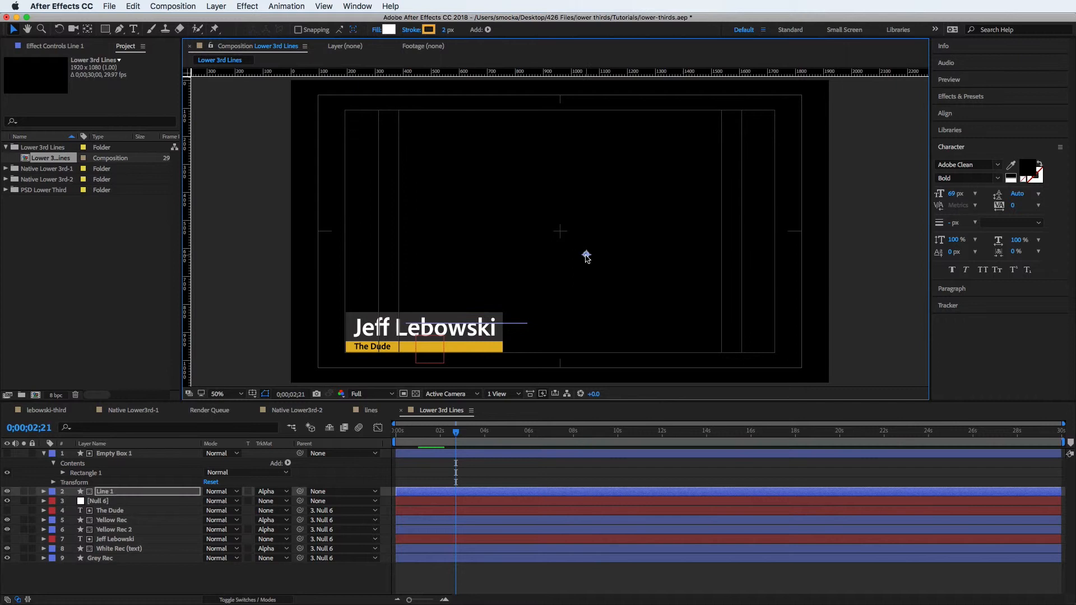
left_click(321, 241)
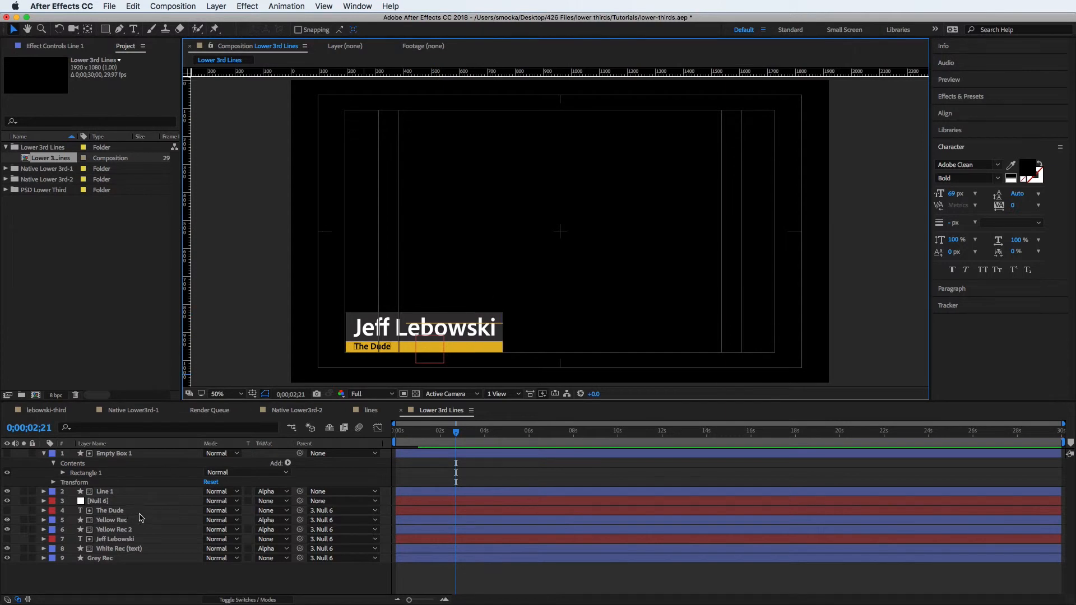
- Move Line 1's anchor point from the frame centre area to just beyond the line's right end
left_click(144, 492)
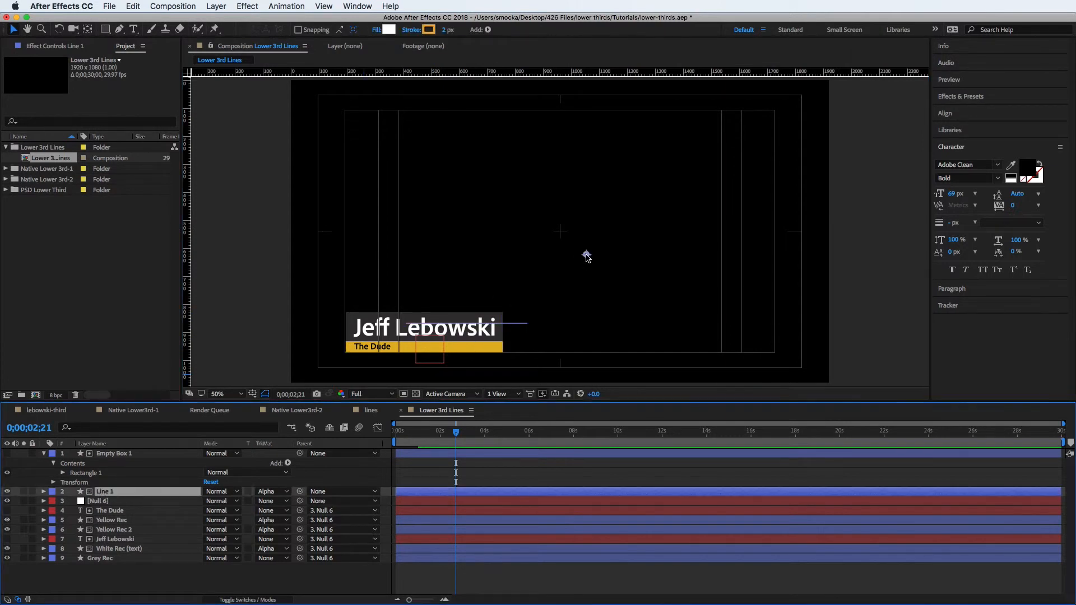
left_click(88, 29)
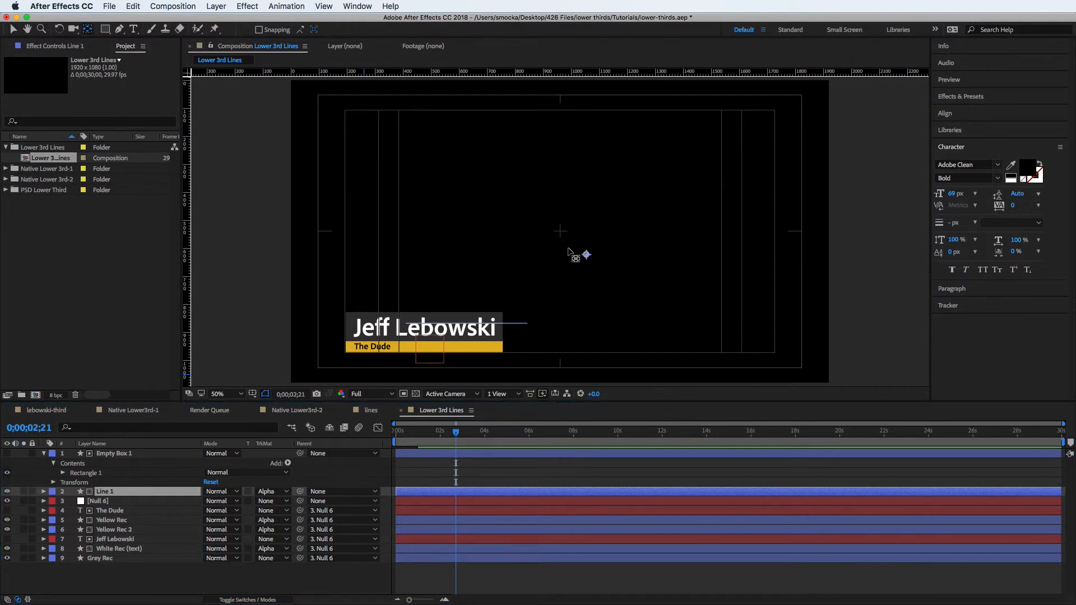
left_click_drag(586, 255, 536, 323)
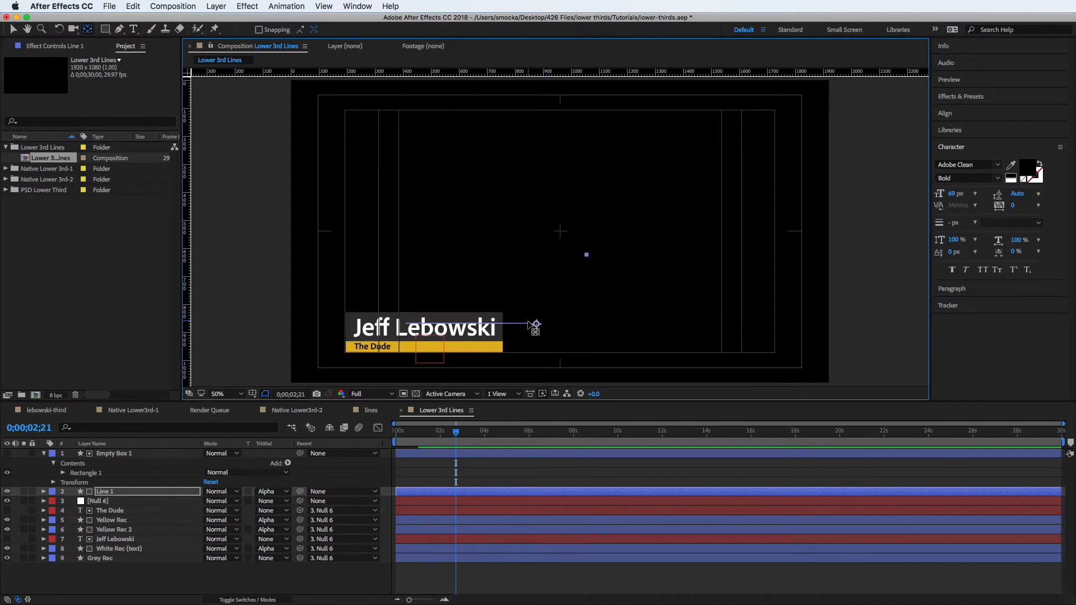
- Move Line 1 to the right until it lies entirely outside the name box, just past its right edge
left_click(13, 30)
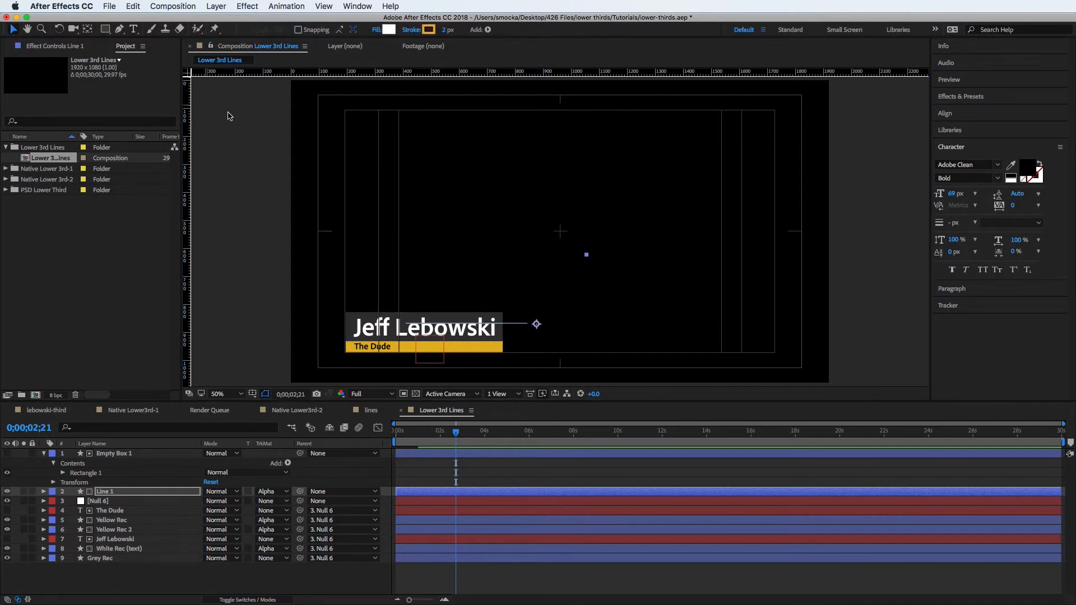
left_click_drag(536, 324, 639, 321)
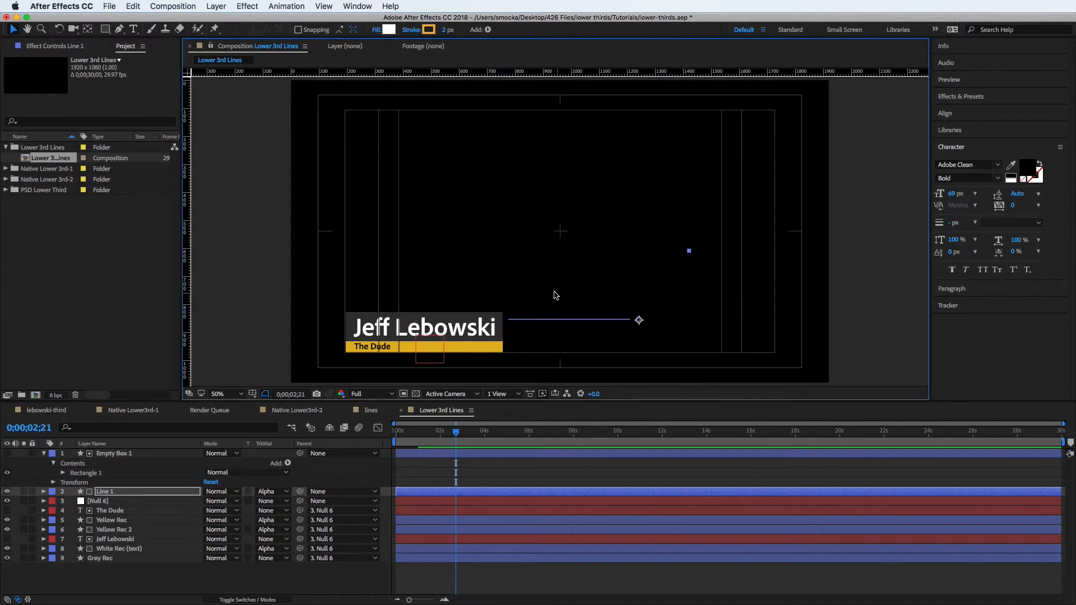
left_click(303, 269)
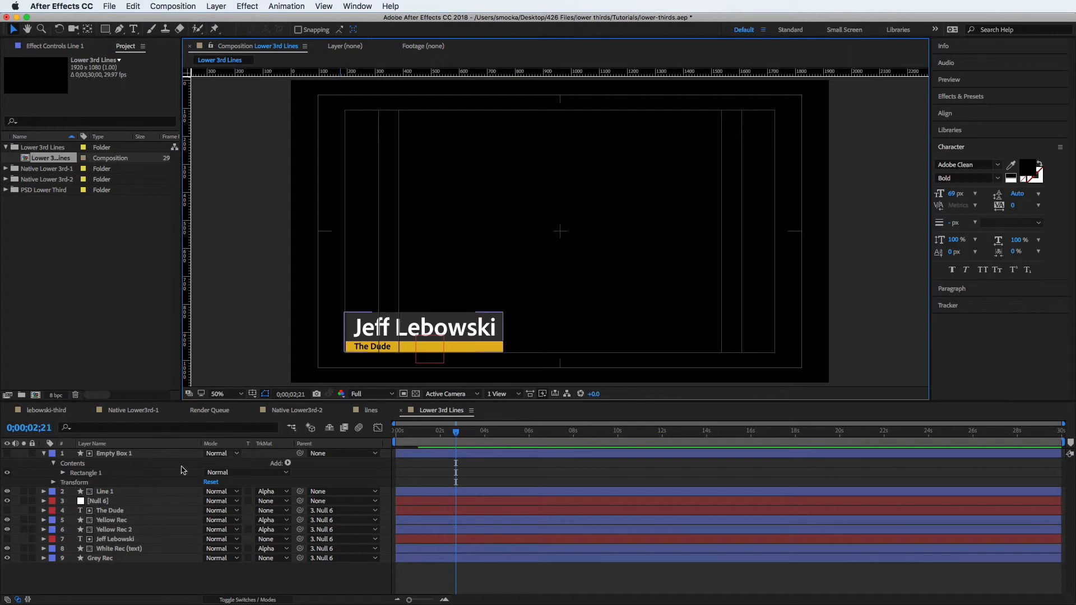
- Reveal Line 1's Position property and set its first keyframe at 0;00;02;21
left_click(132, 492)
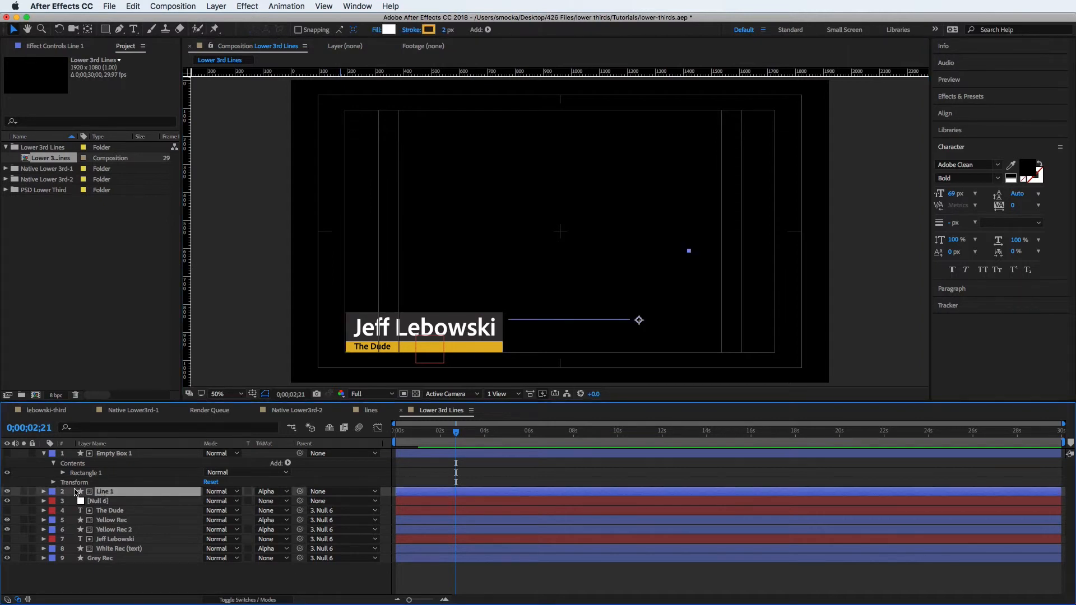
key("p")
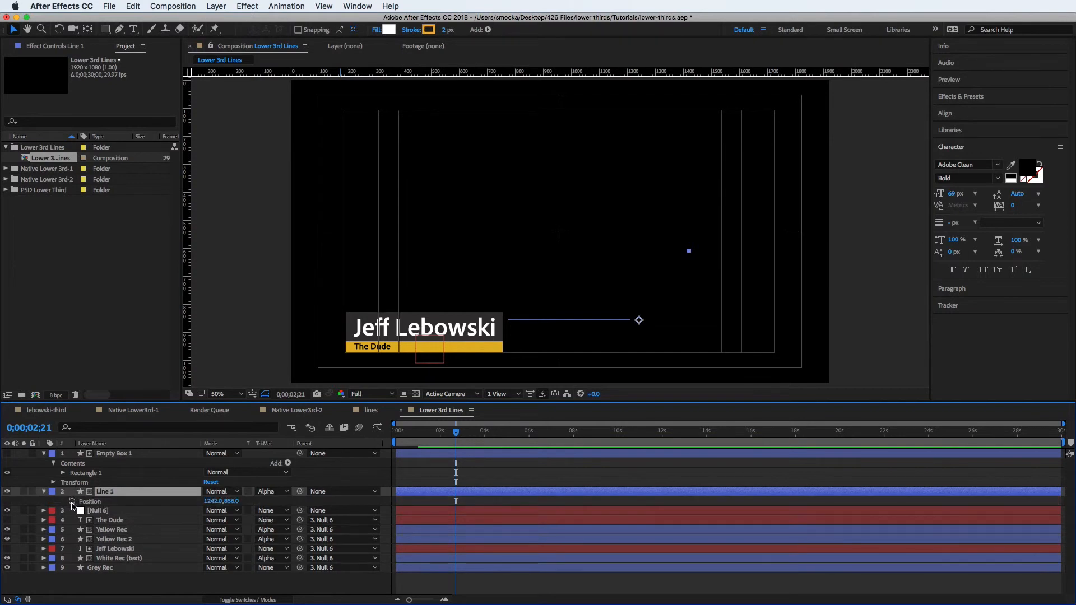
left_click(71, 501)
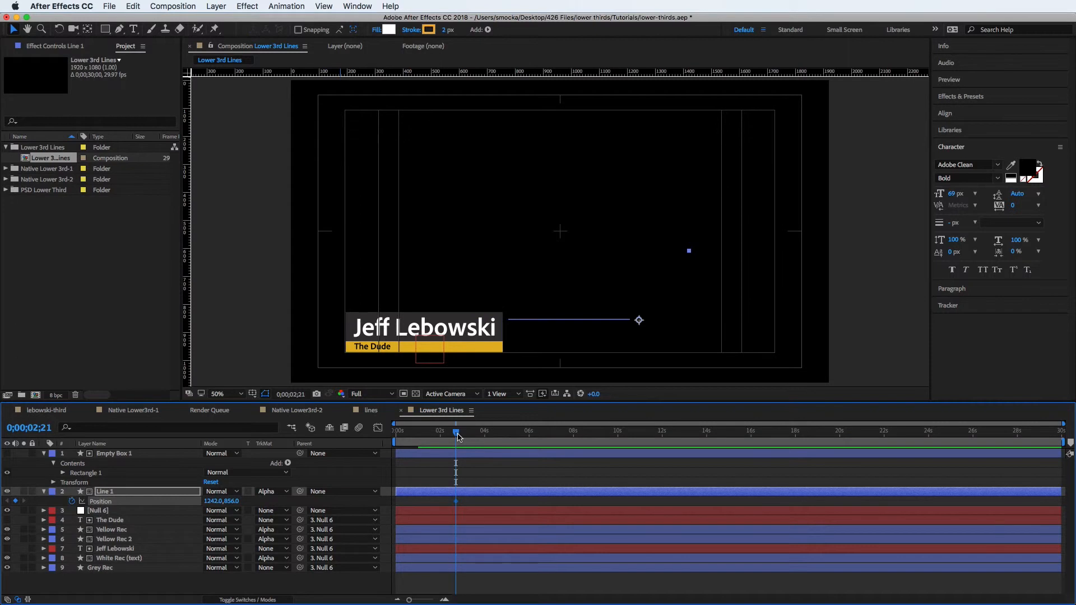
- At 0;00;03;04, set Line 1's horizontal position to 212 so the line passes beyond the box's left edge
left_click_drag(457, 436, 466, 436)
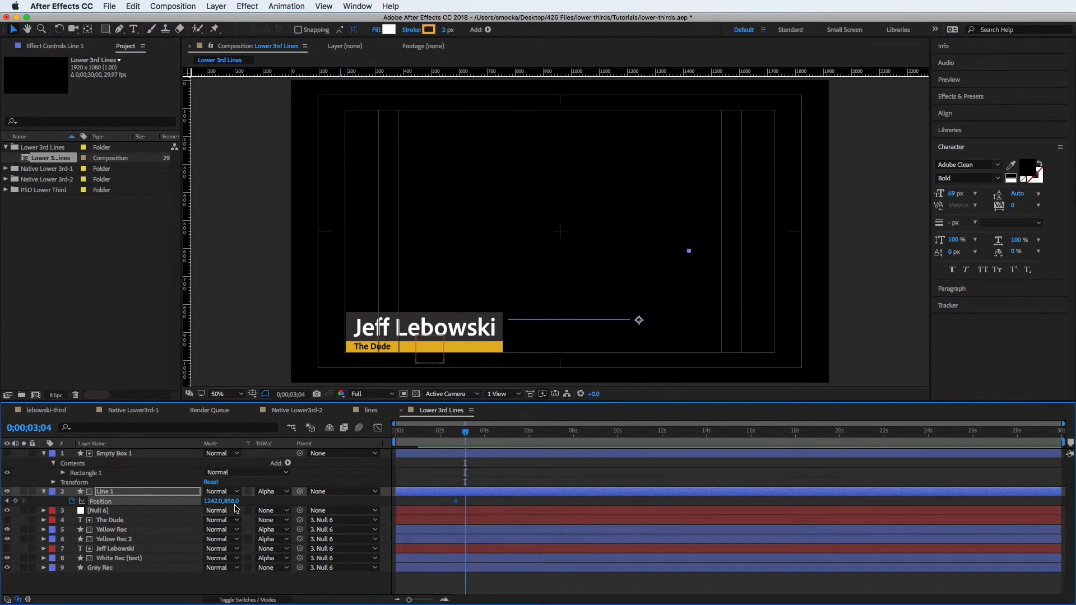
left_click_drag(213, 502, 45, 507)
left_click_drag(218, 501, 137, 503)
left_click_drag(217, 502, 97, 513)
left_click_drag(215, 503, 151, 502)
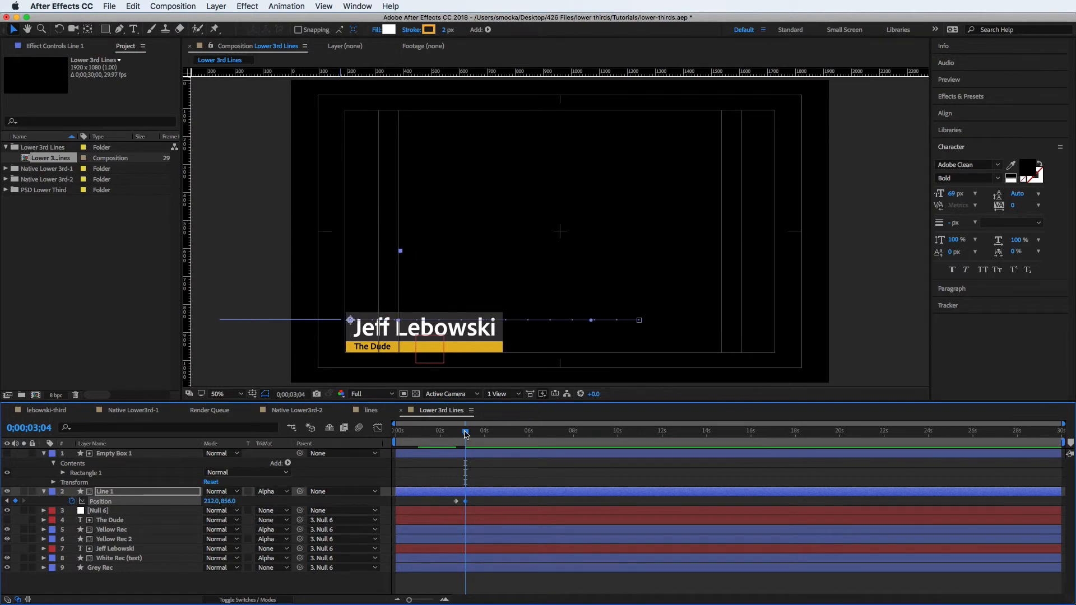
- Preview the line's movement across the name box from 0;00;02;08
left_click_drag(463, 433, 446, 439)
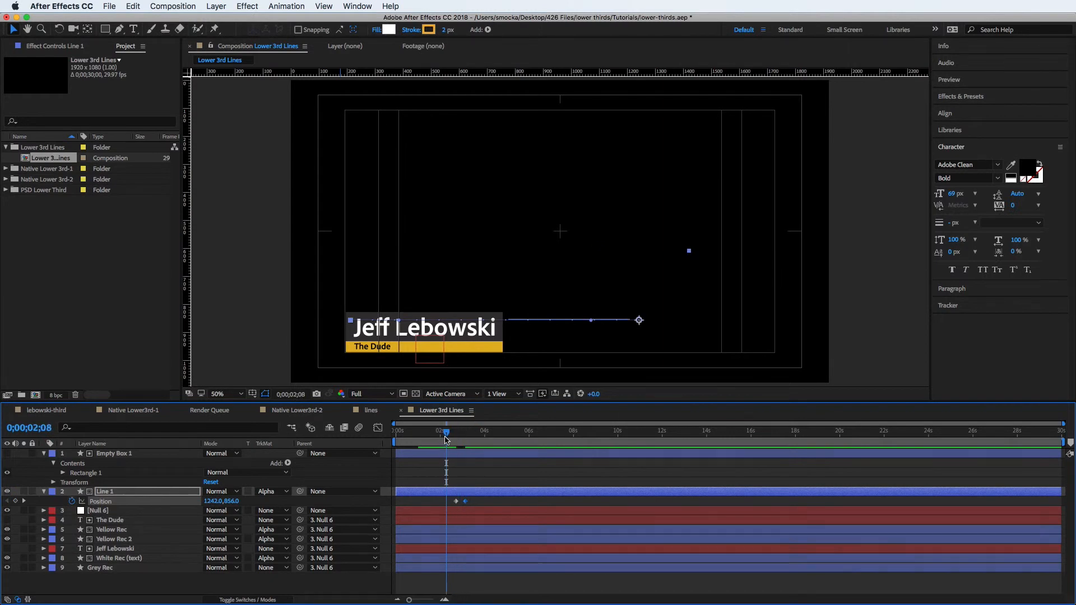
key("space")
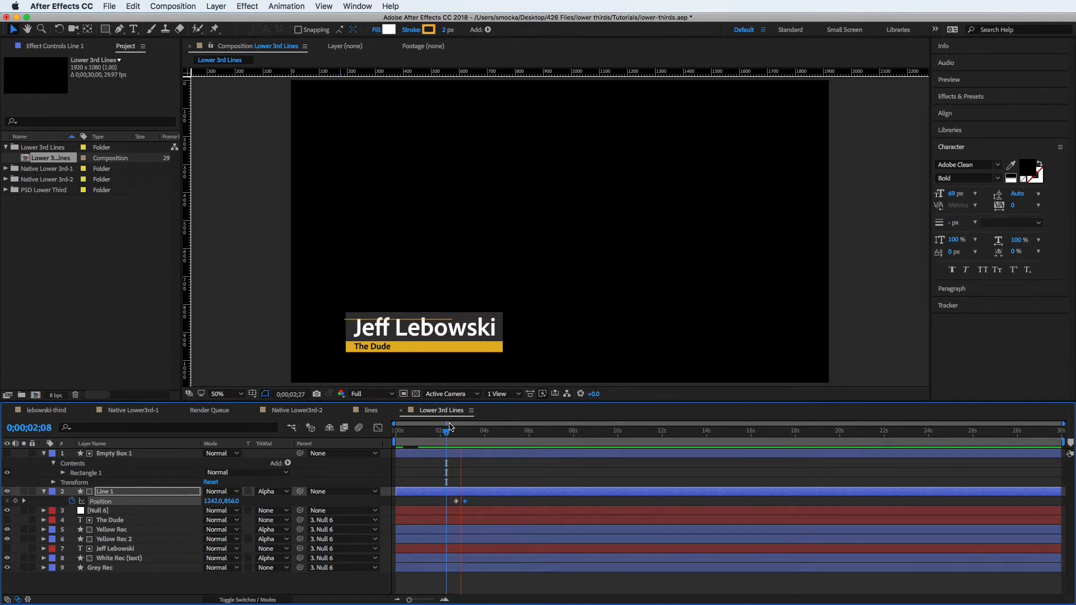
key("space")
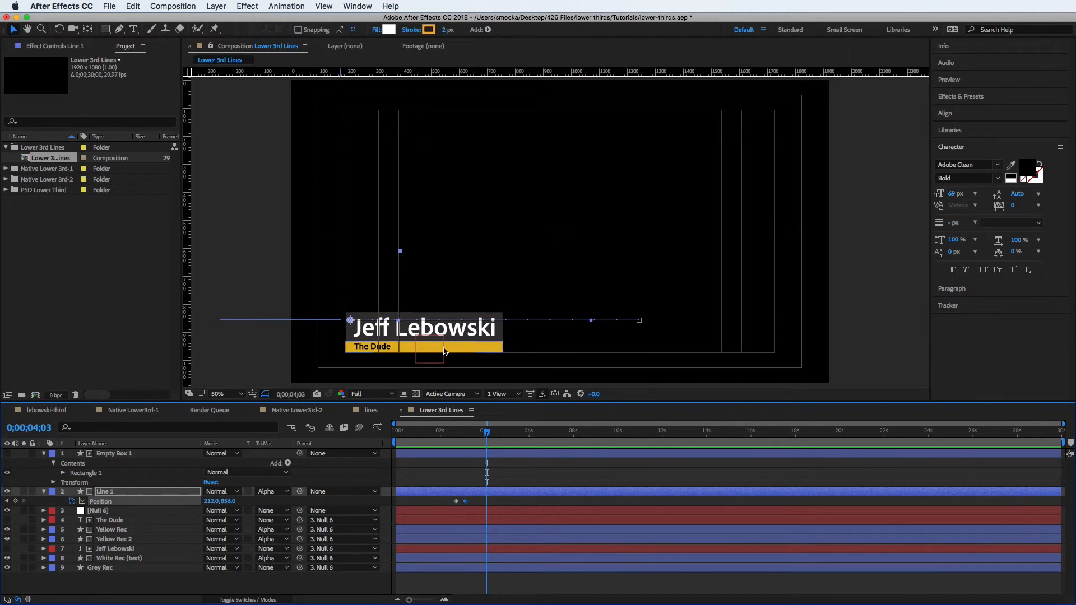
- Pre-compose Line 1 and Empty Box 1 into a new composition named Lines, moving all attributes and opening it
left_click(104, 493)
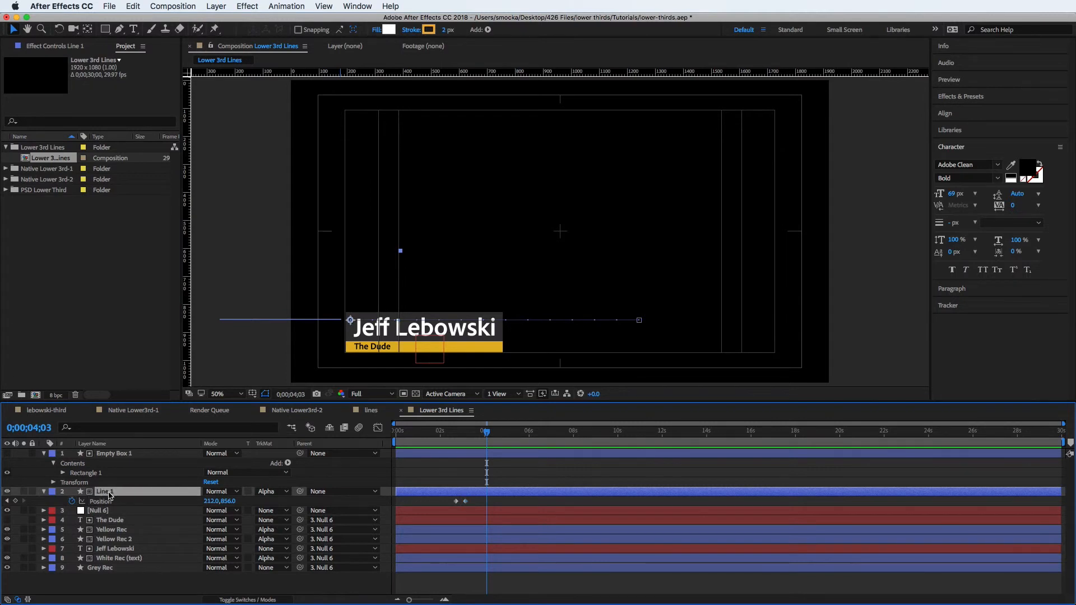
left_click(110, 455, "shift")
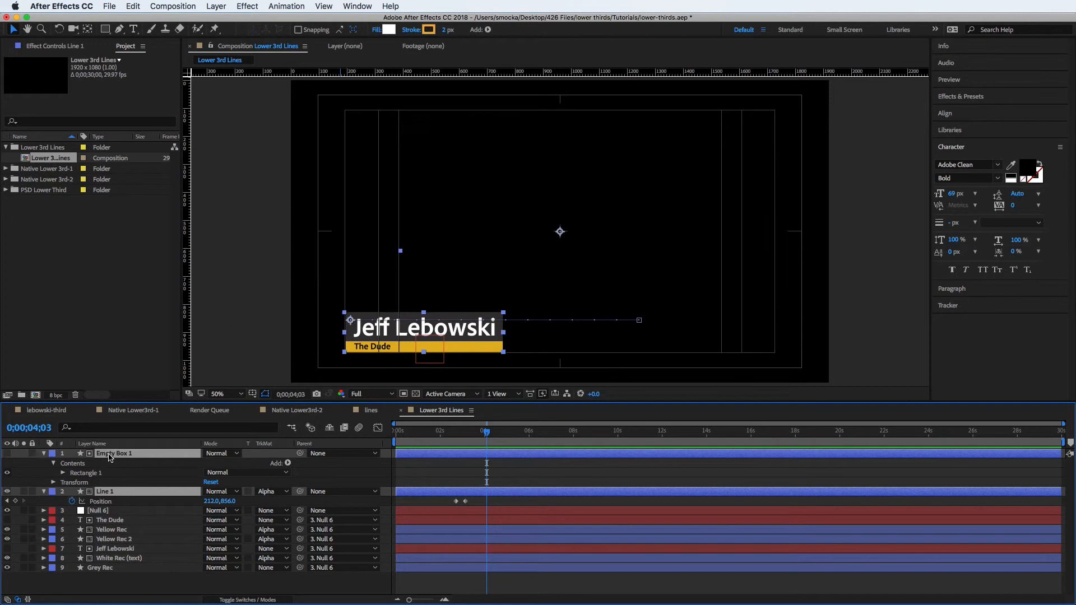
right_click(110, 457)
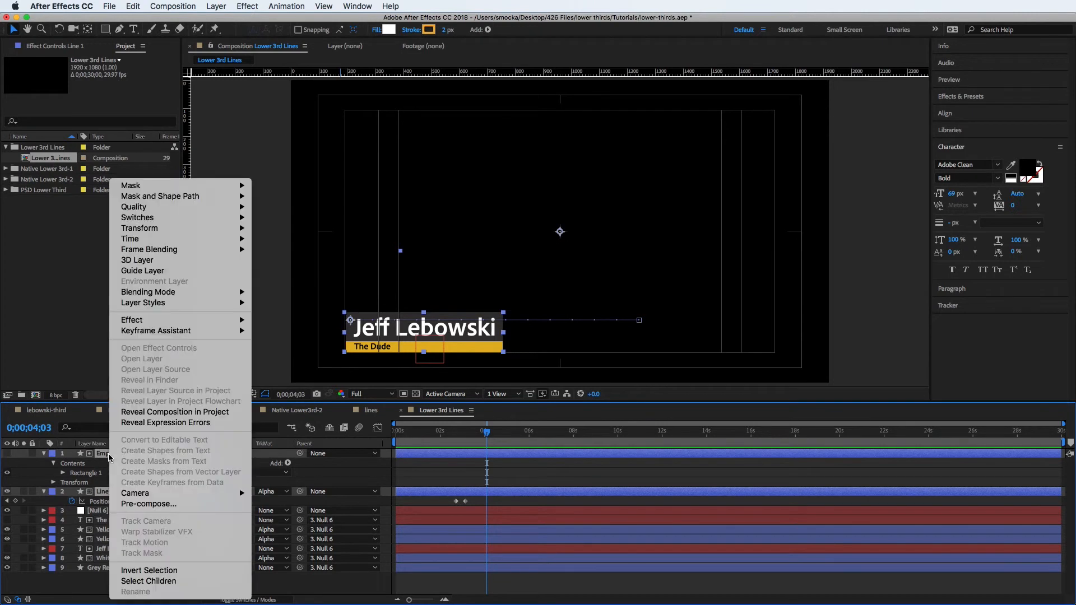
left_click(134, 505)
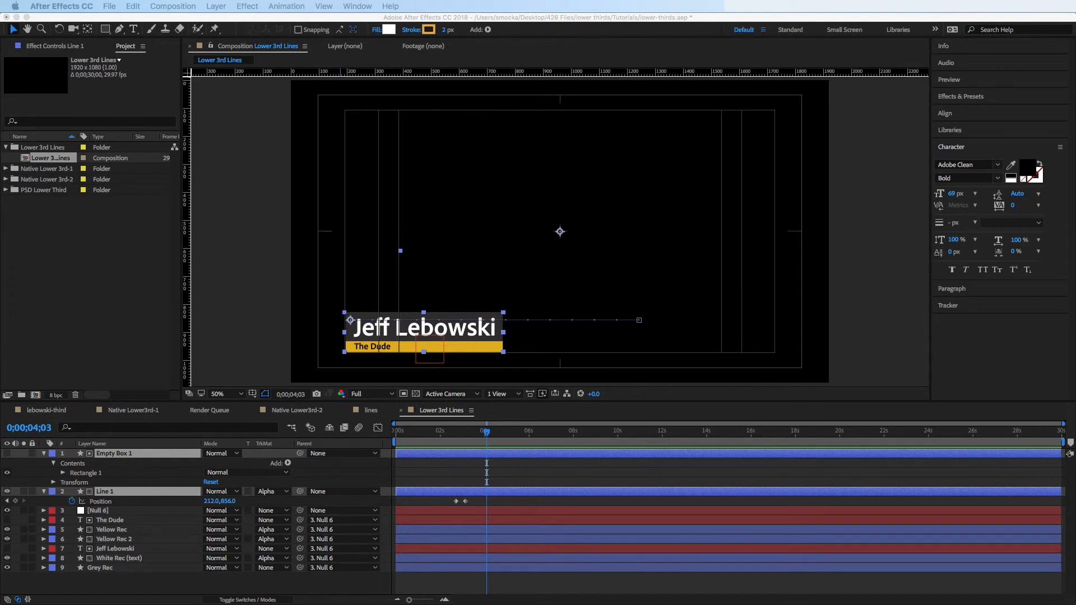
left_click_drag(805, 98, 460, 109)
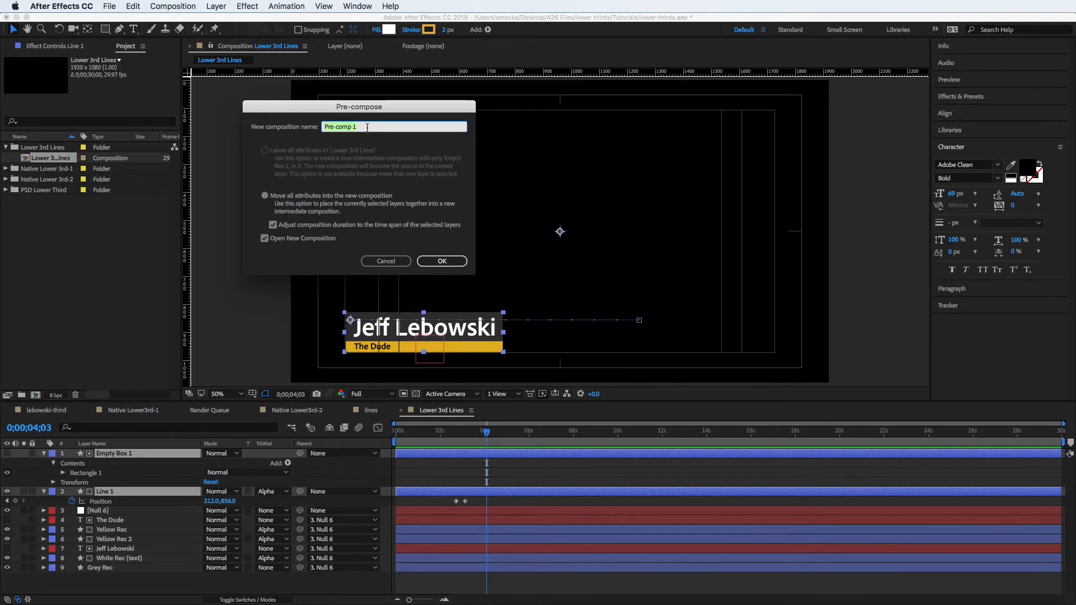
type("Lines")
left_click(443, 262)
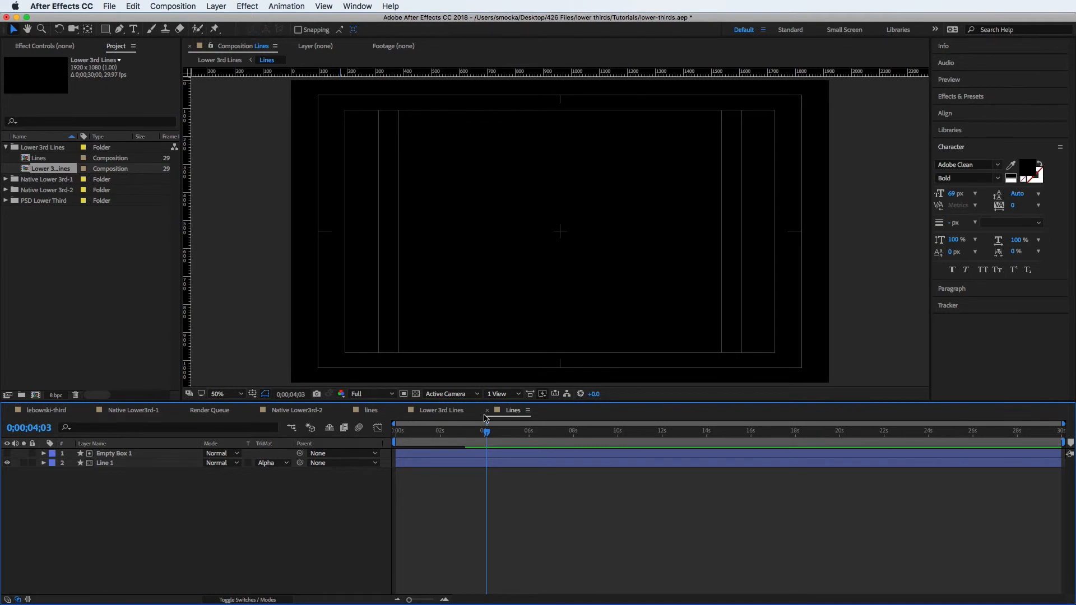
- Preview the Lines composition from 0;00;00;15
left_click_drag(486, 434, 407, 443)
key("space")
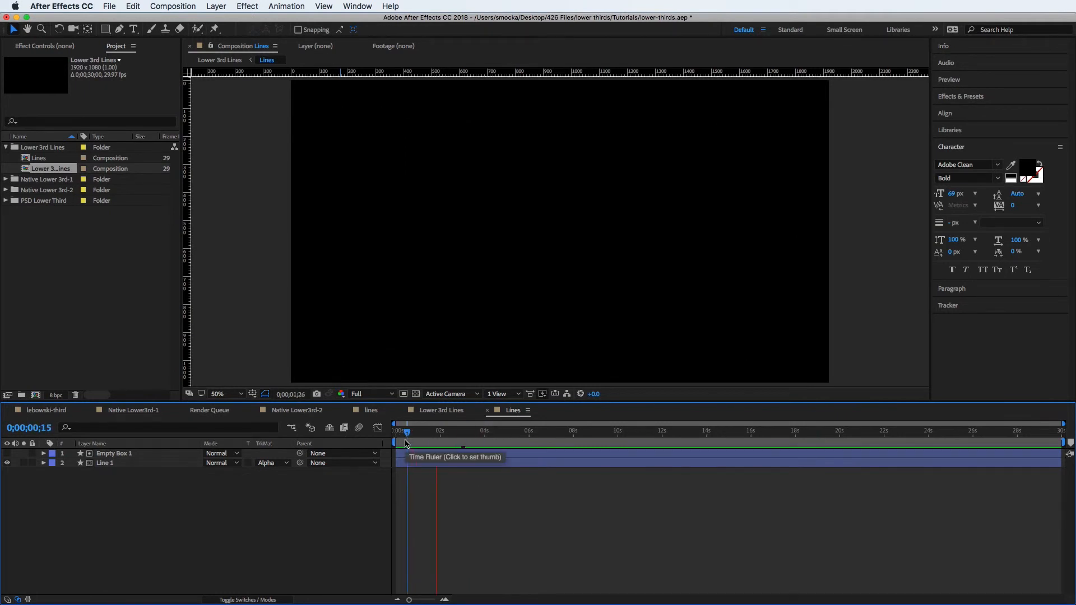
key("space")
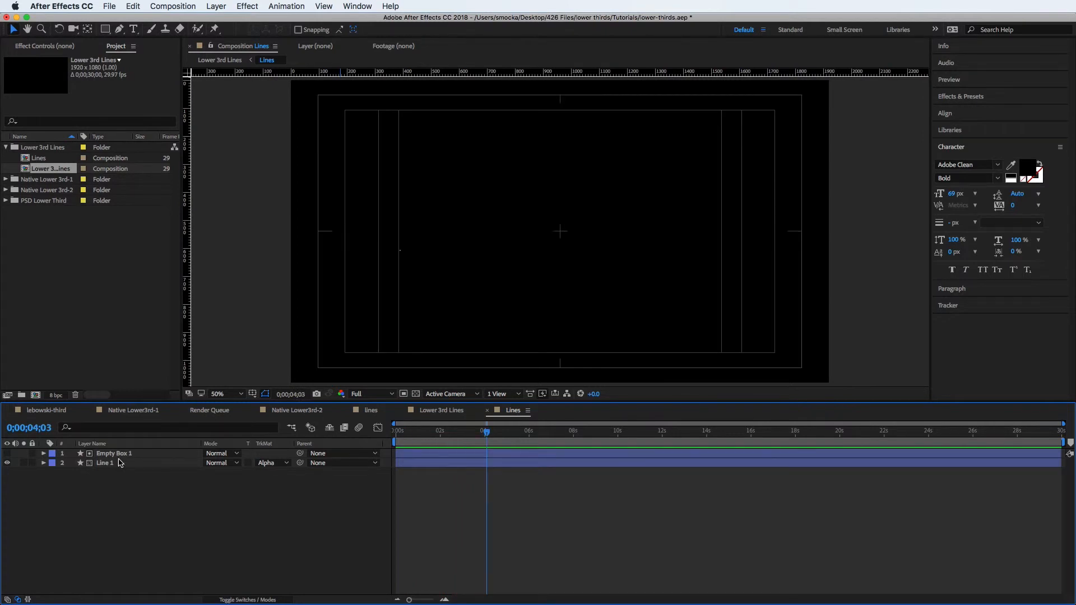
- Shift both of Line 1's Position keyframes to the start of the Lines composition and preview the animation
left_click(43, 463)
key("p")
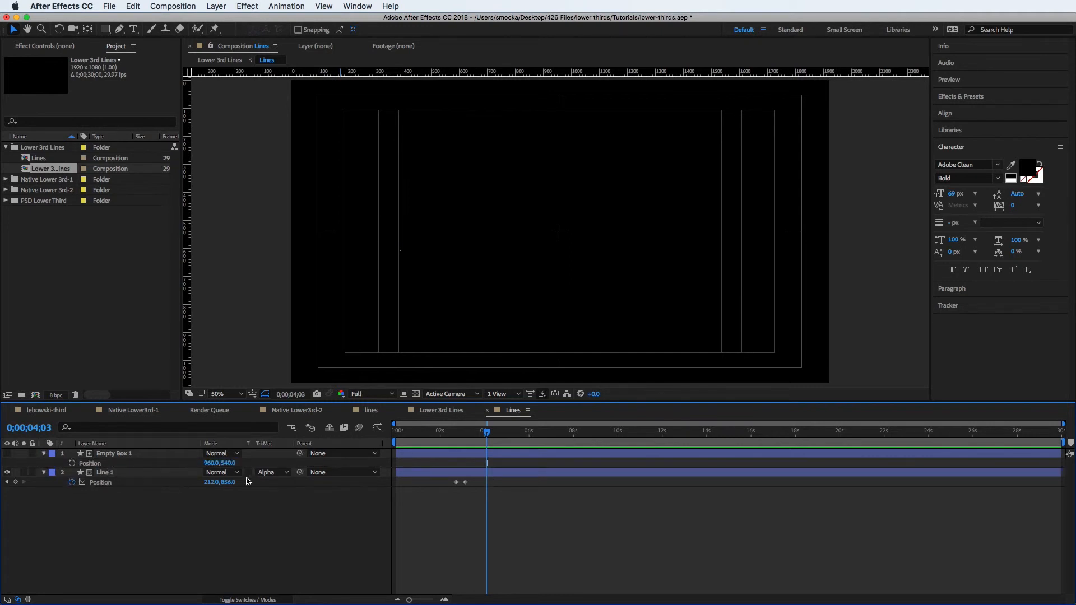
left_click(456, 482)
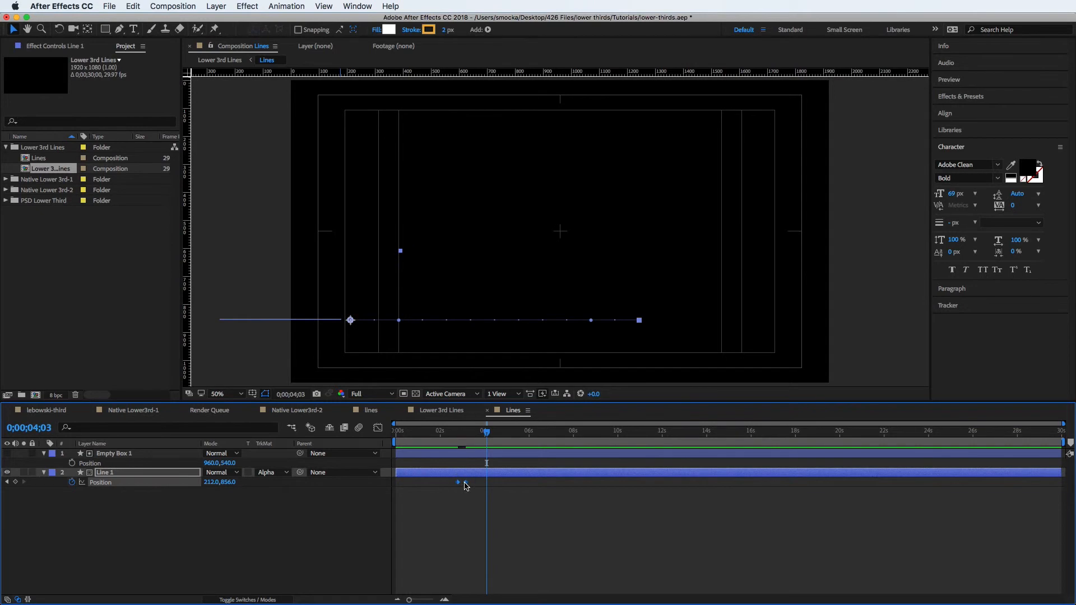
left_click_drag(465, 483, 406, 485)
key("Home")
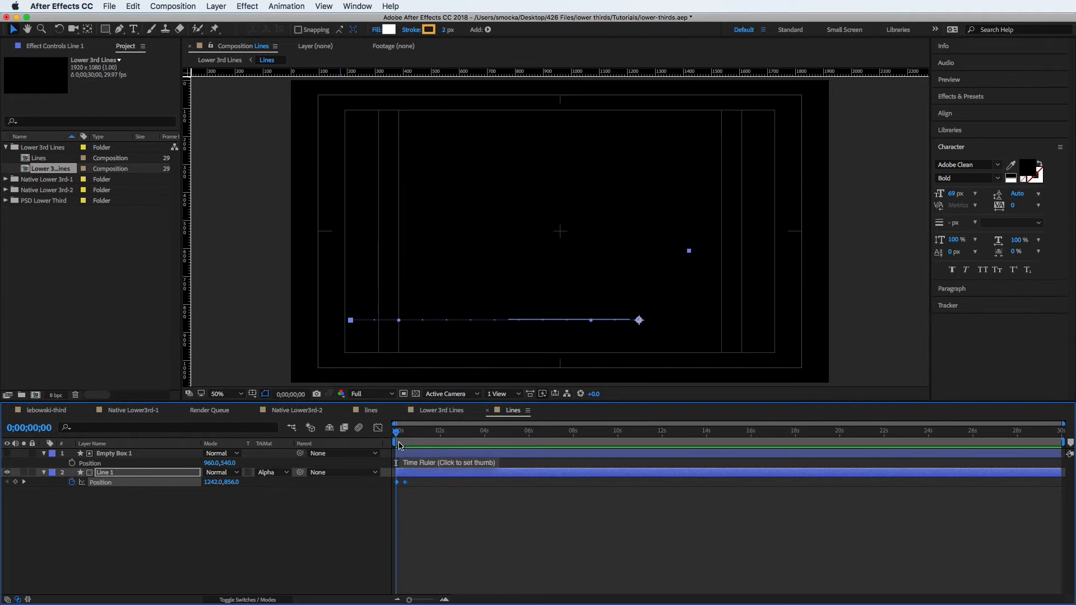
key("space")
key("space")
- Select Empty Box 1 and place a vertical ruler guide along its left edge
left_click(112, 454)
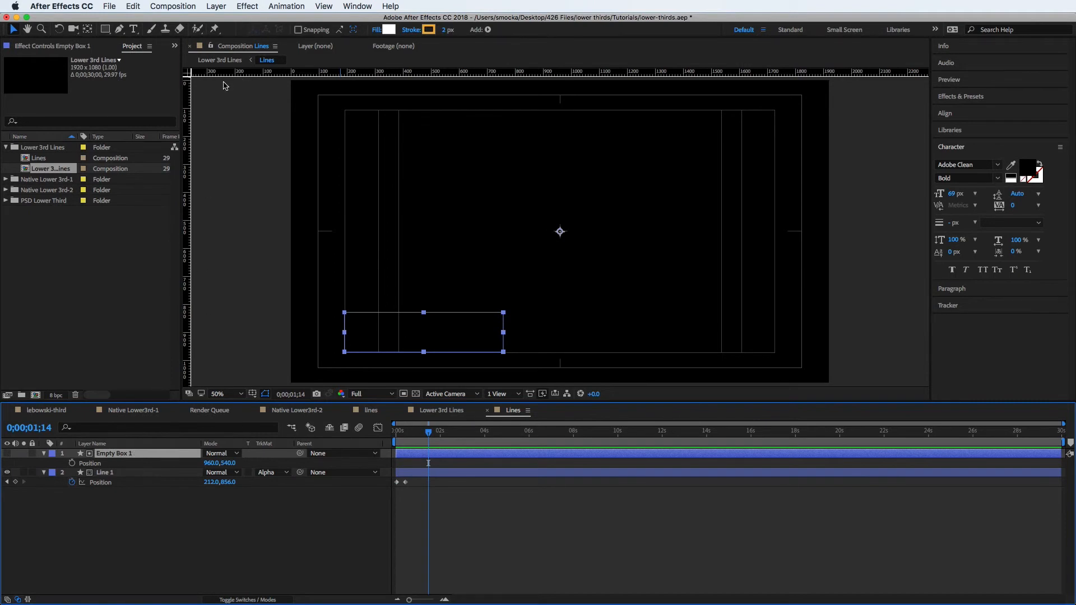
left_click(324, 6)
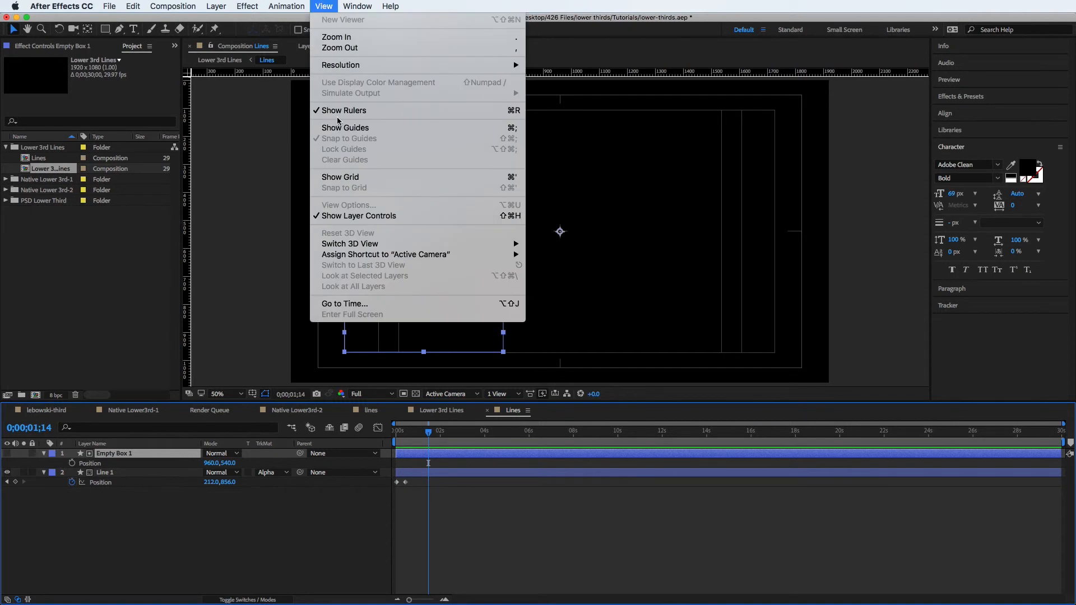
left_click(322, 7)
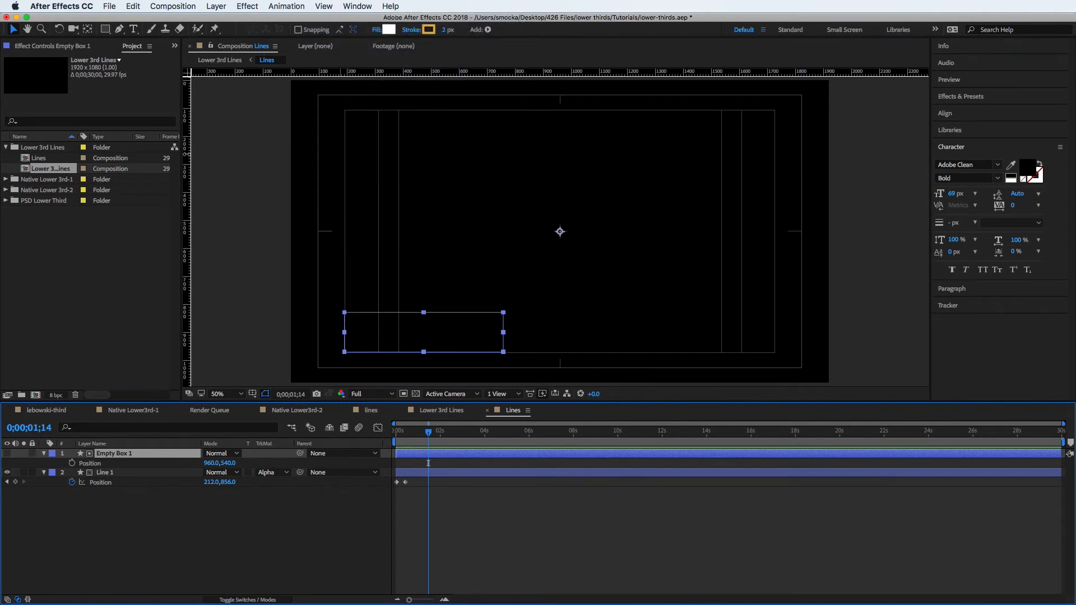
left_click_drag(187, 149, 251, 153)
left_click_drag(305, 160, 345, 159)
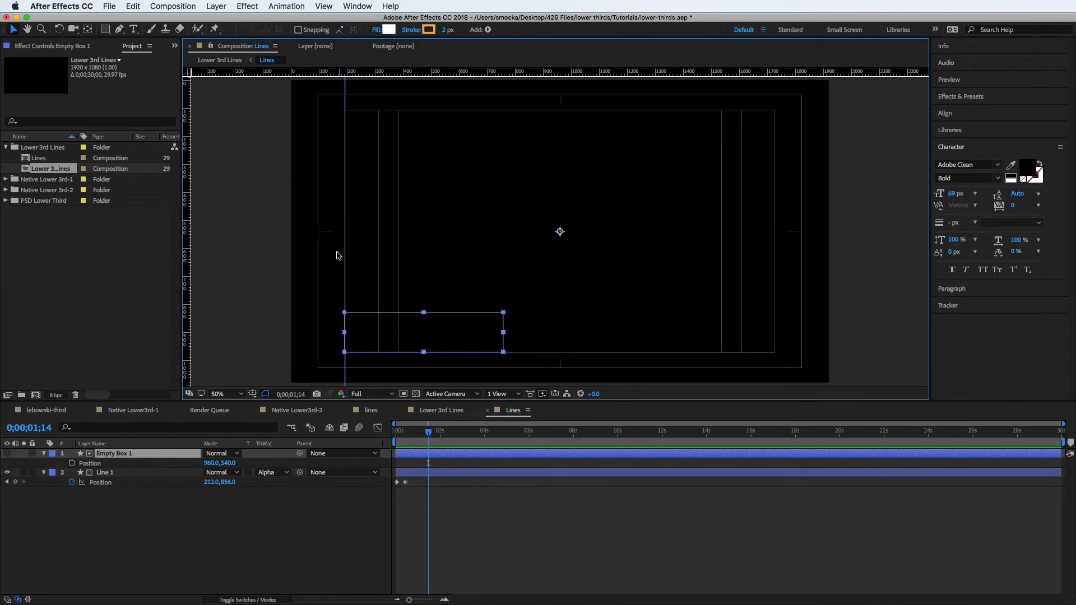
- Place a second vertical ruler guide along the right edge of Empty Box 1
left_click_drag(186, 234, 503, 252)
left_click(130, 478)
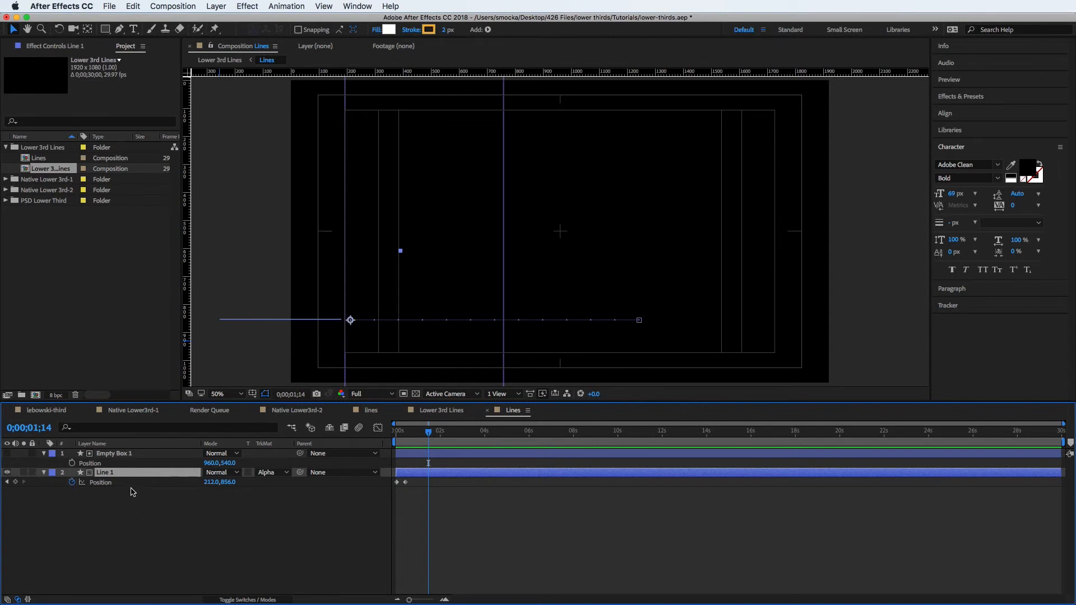
key("super+Up")
key("super+Down")
key("super+Up")
key("super+Down")
key("super+Up")
key("super+Down")
key("super+Up")
key("super+Down")
- Collapse the layers' revealed properties and duplicate Empty Box 1 and Line 1 together
key("u")
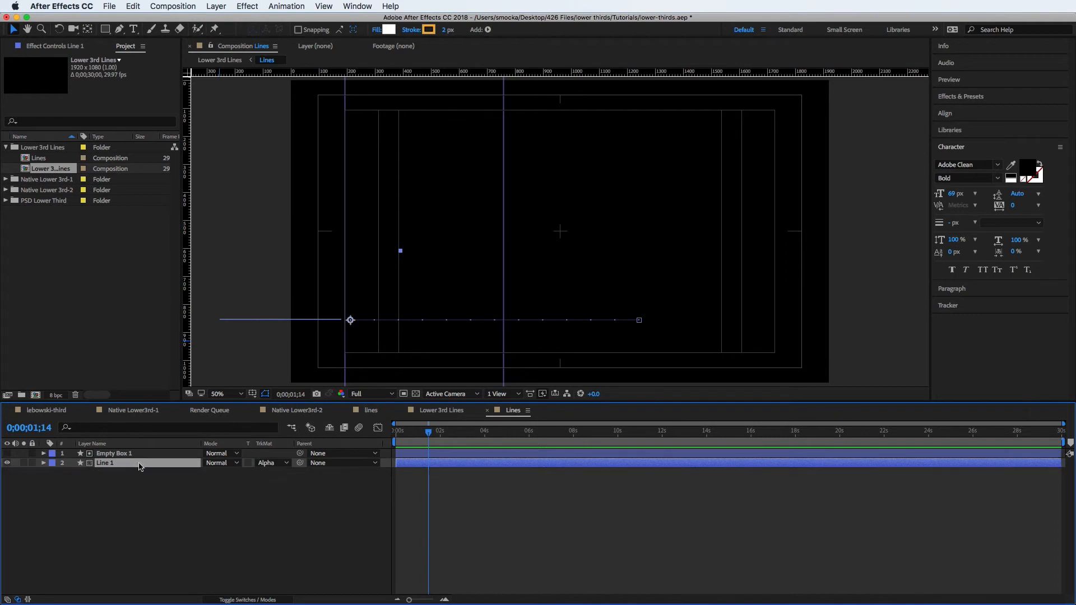
key("super+Up")
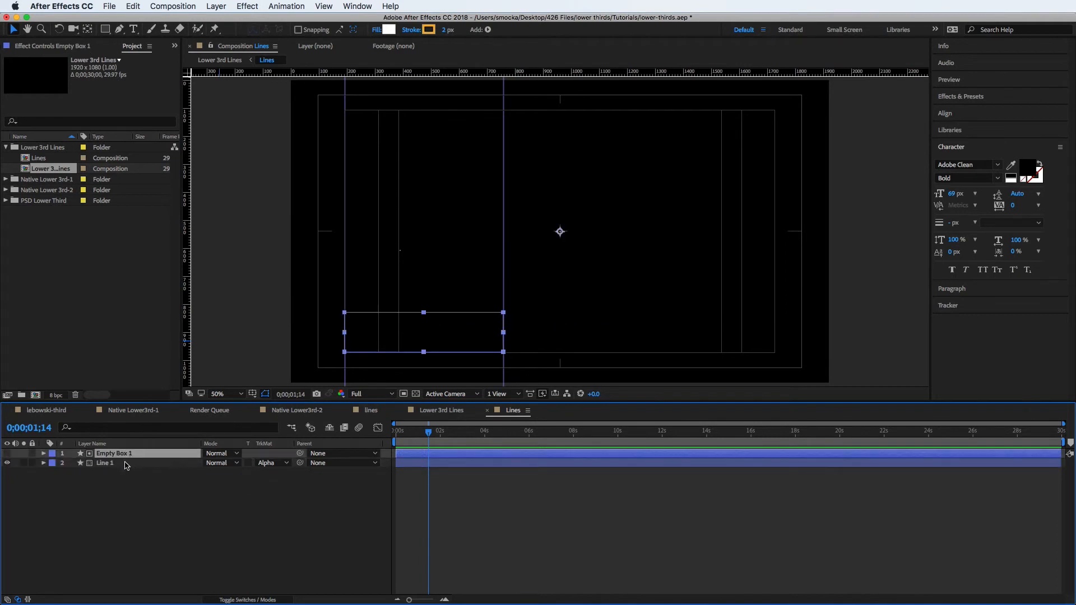
key("super+shift+Down")
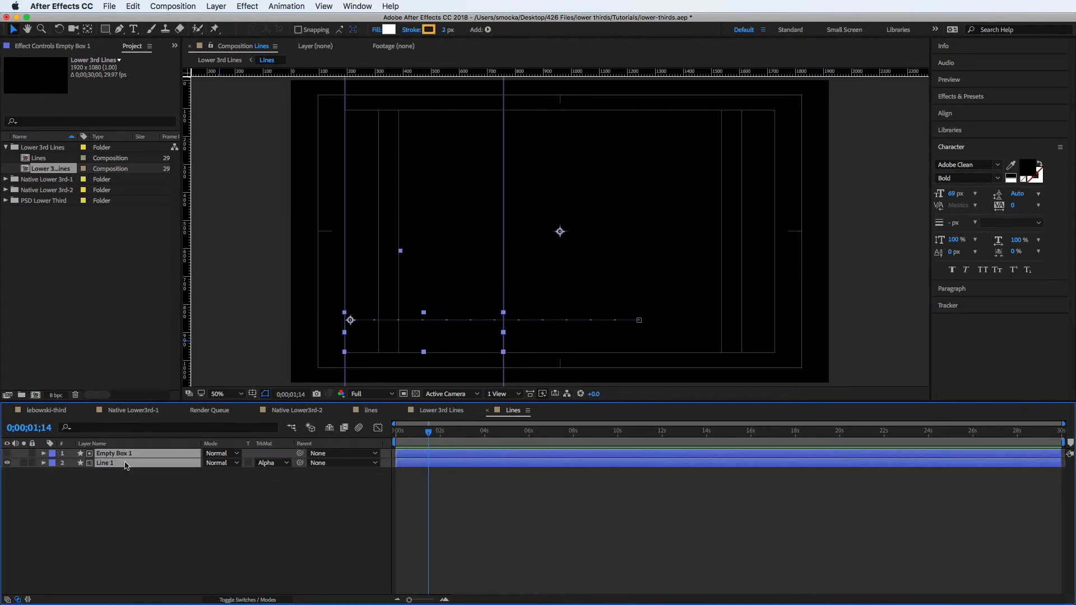
key("super+d")
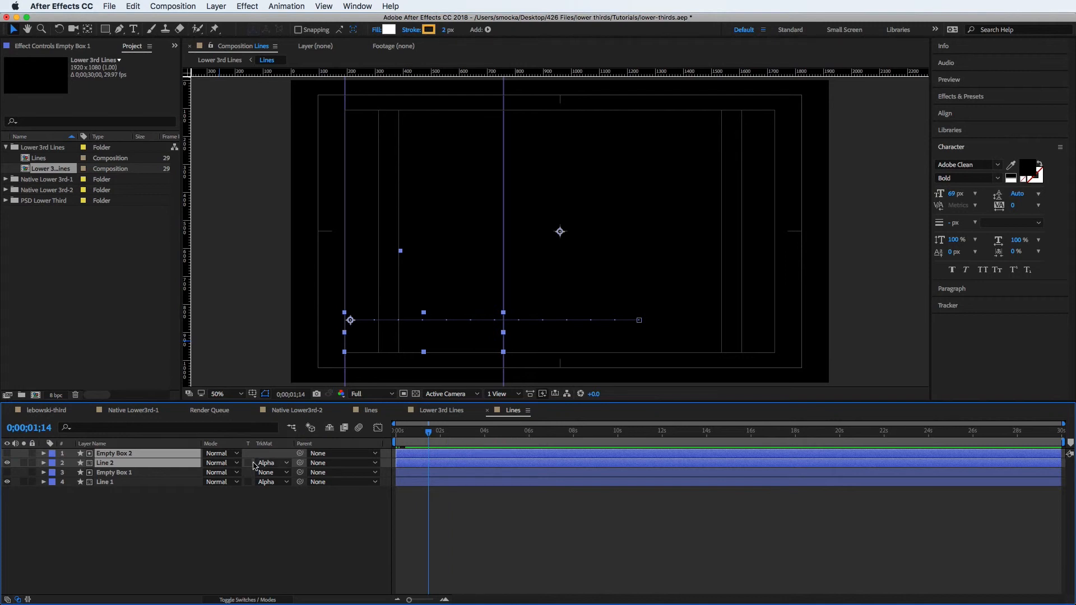
- Reveal Line 2's Position and delete both of its keyframes, with the current time at 0;00;00;20
left_click(124, 462)
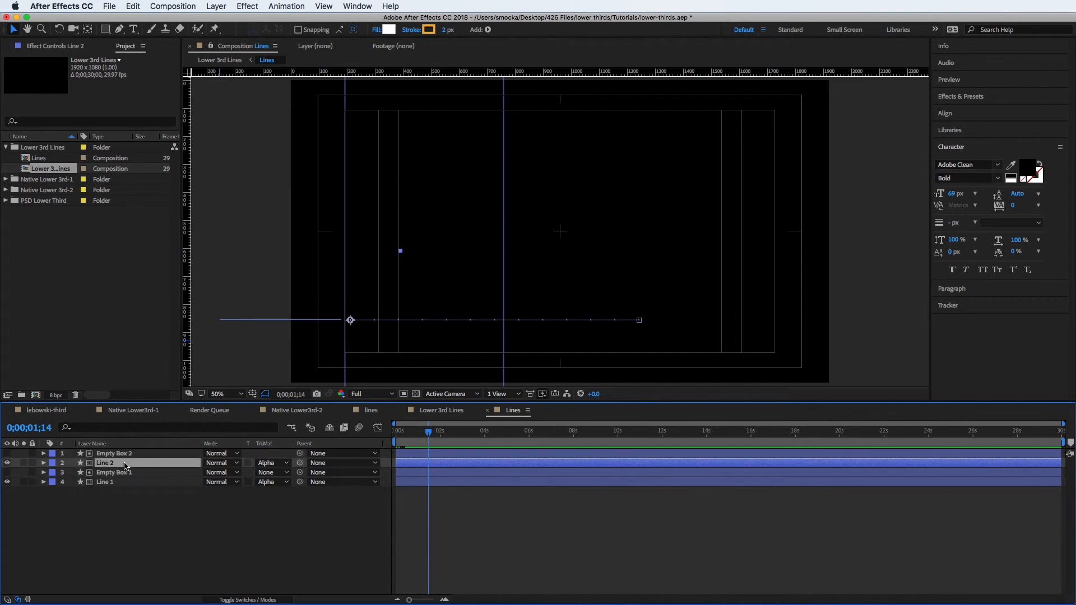
key("p")
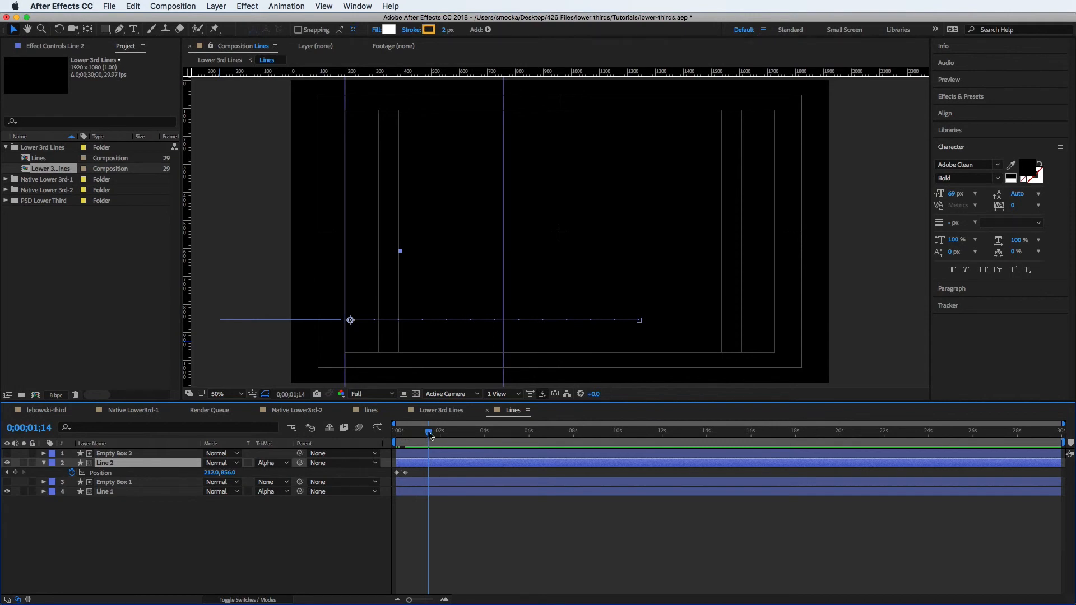
mouse_move(429, 436)
left_mouse_down()
mouse_move(395, 440)
mouse_move(410, 437)
left_mouse_up()
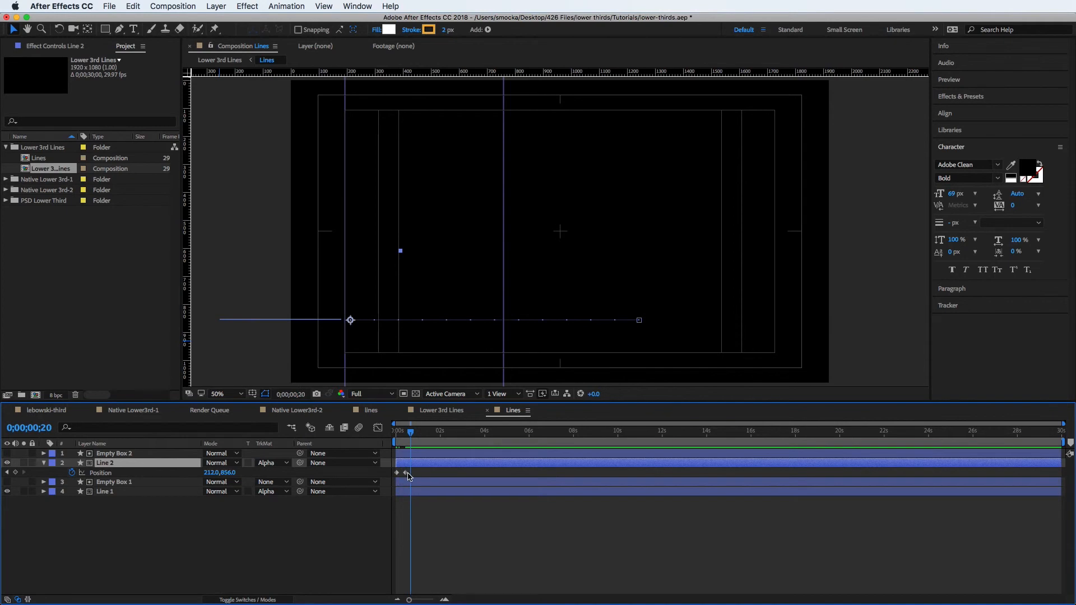
left_click_drag(417, 477, 391, 470)
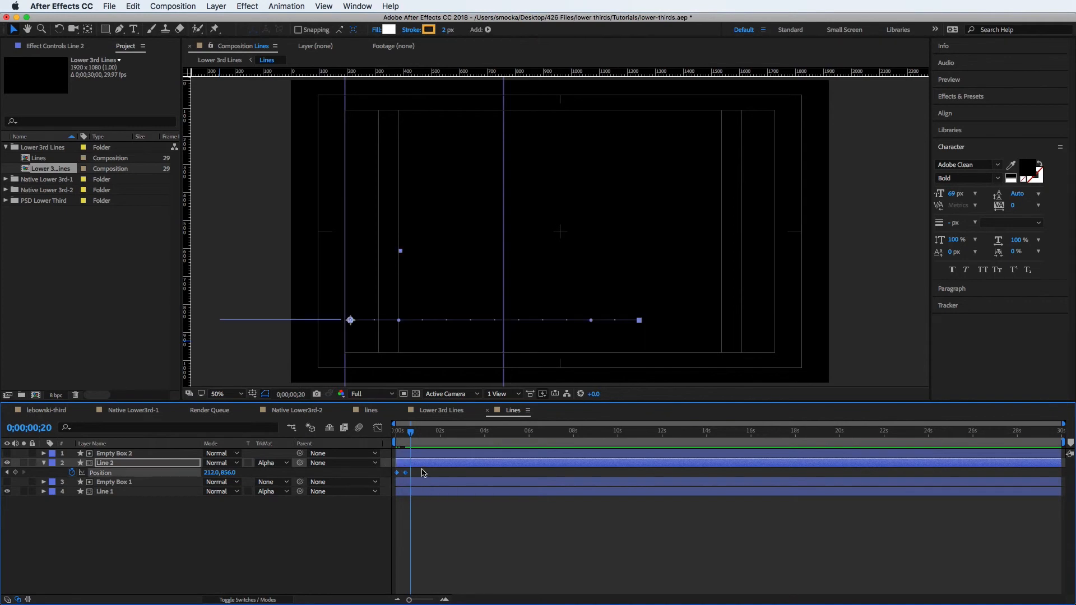
key("Delete")
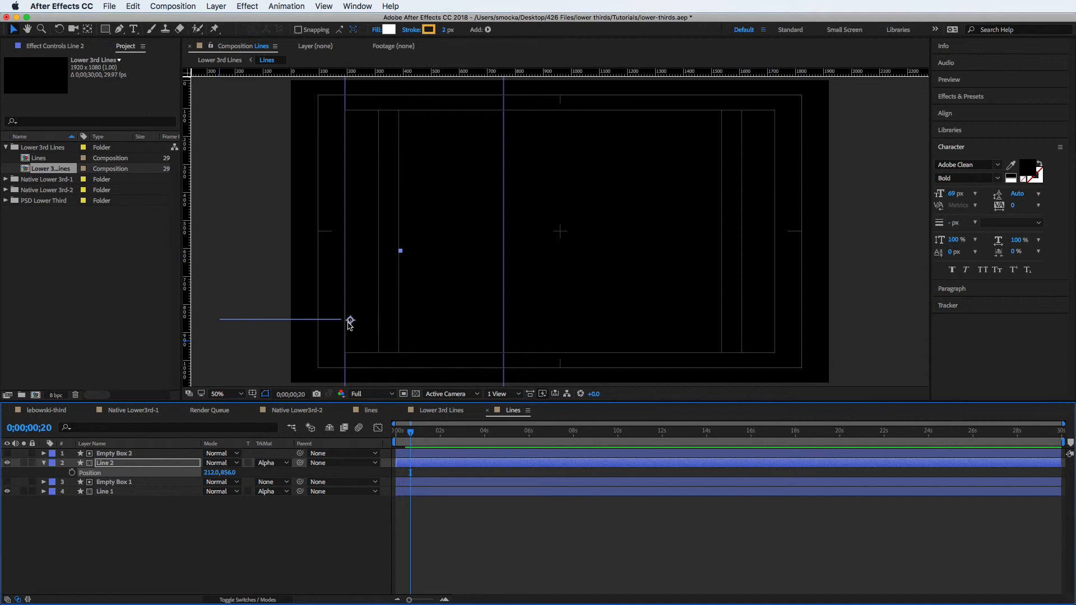
- Keyframe Line 2's Position from 1250, 892 at 0;00;00;20 to 192, 892 at 0;00;00;27, sweeping leftward across the box
left_click_drag(351, 321, 641, 331)
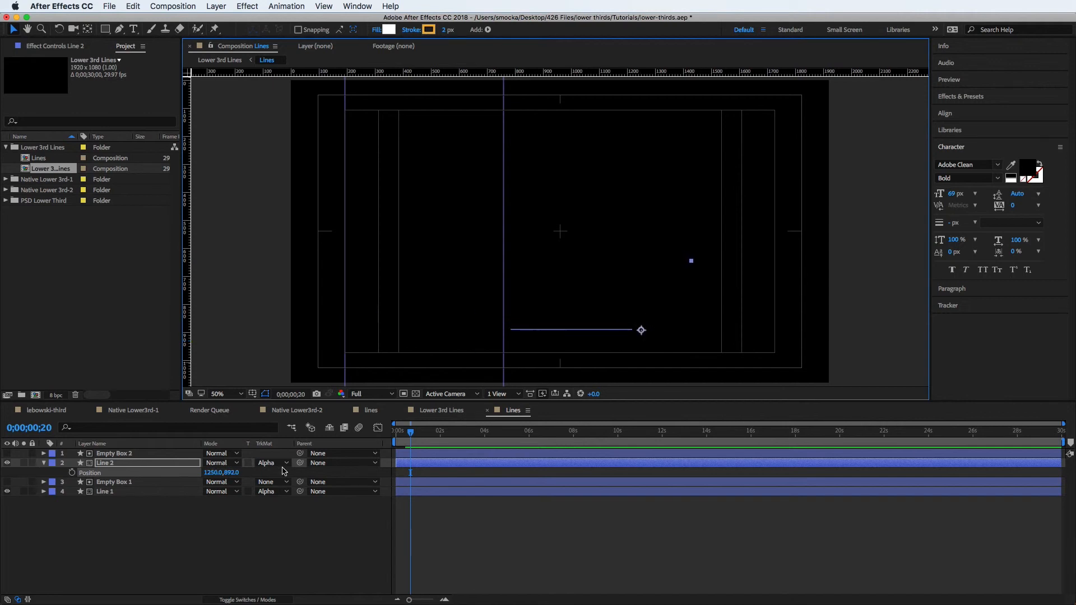
left_click(72, 473)
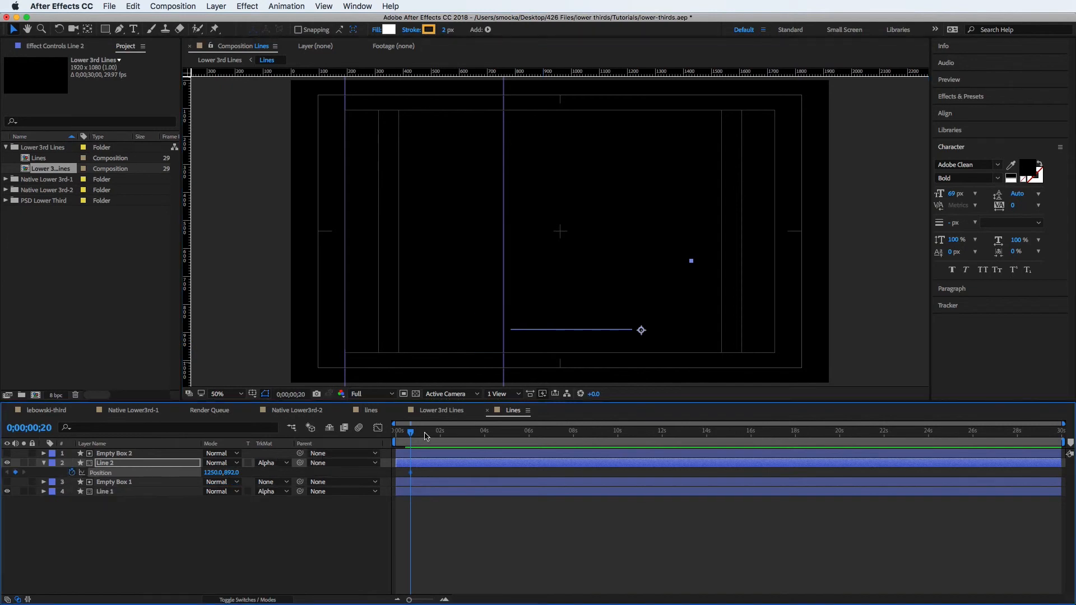
left_click_drag(409, 434, 416, 434)
left_click_drag(212, 473, 147, 480)
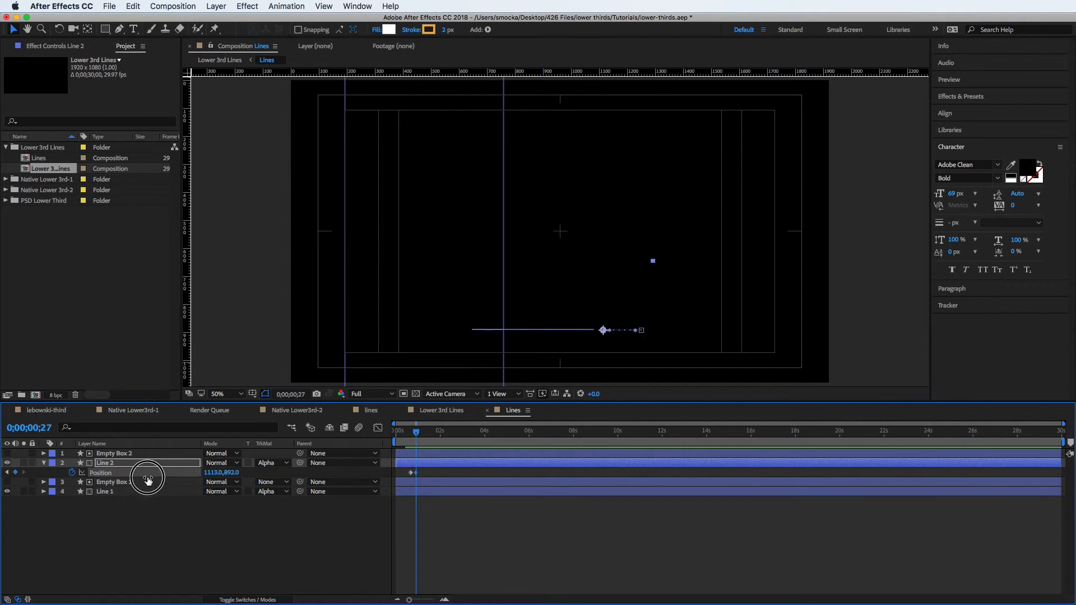
left_click_drag(220, 477, 167, 477)
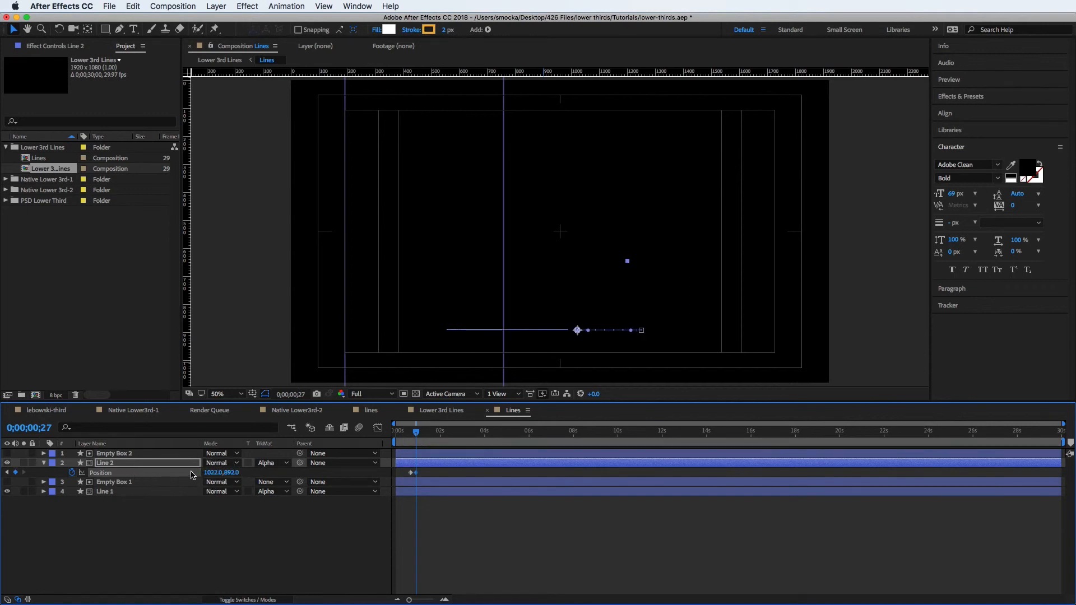
left_click_drag(578, 333, 344, 332)
- Preview the animation of Line 2 from the start of the Lines composition
left_click_drag(417, 434, 375, 438)
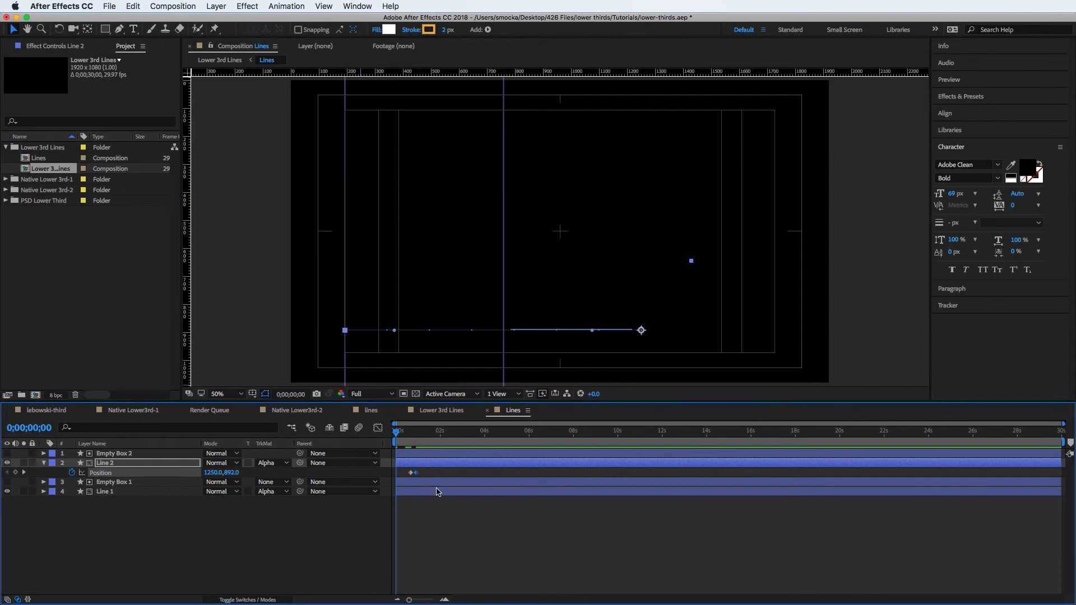
left_click(296, 340)
key("space")
key("space")
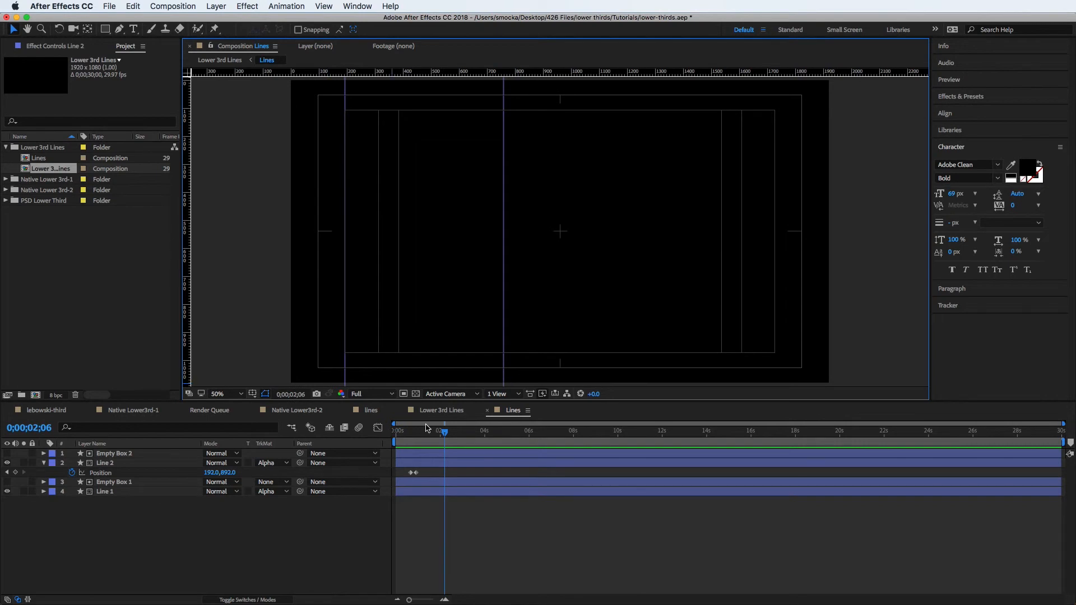
- Shift both of Line 2's Position keyframes a few frames earlier
left_click(415, 474)
left_click_drag(418, 475, 413, 475)
left_click(416, 475)
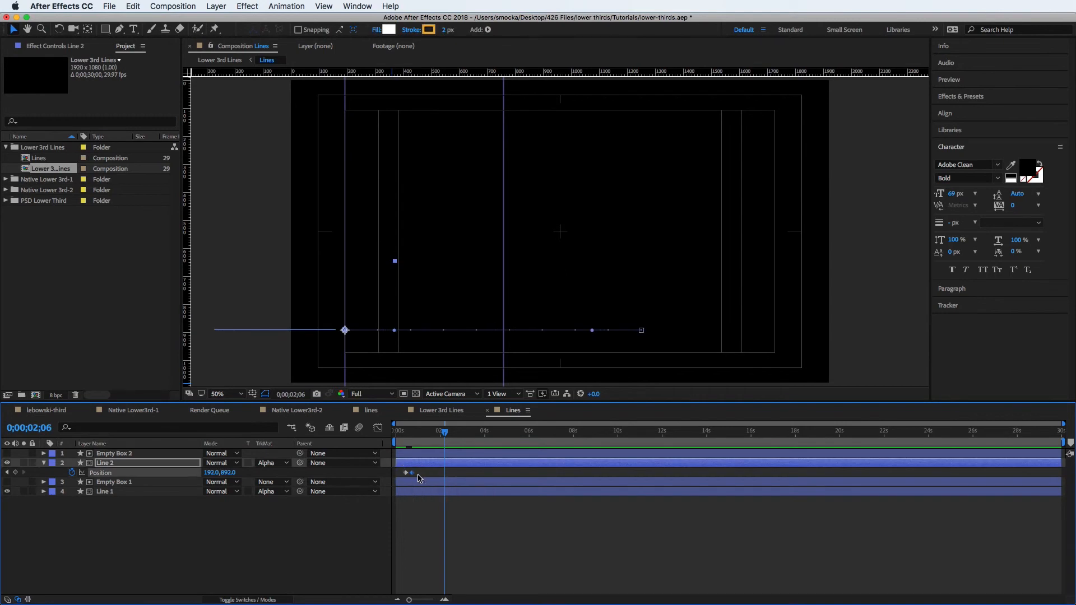
left_click(419, 474)
- Reveal Line 1's Position keyframes and compare their timing with Line 2's keyframes
left_click(44, 491)
left_click(44, 491)
left_click(95, 493)
key("p")
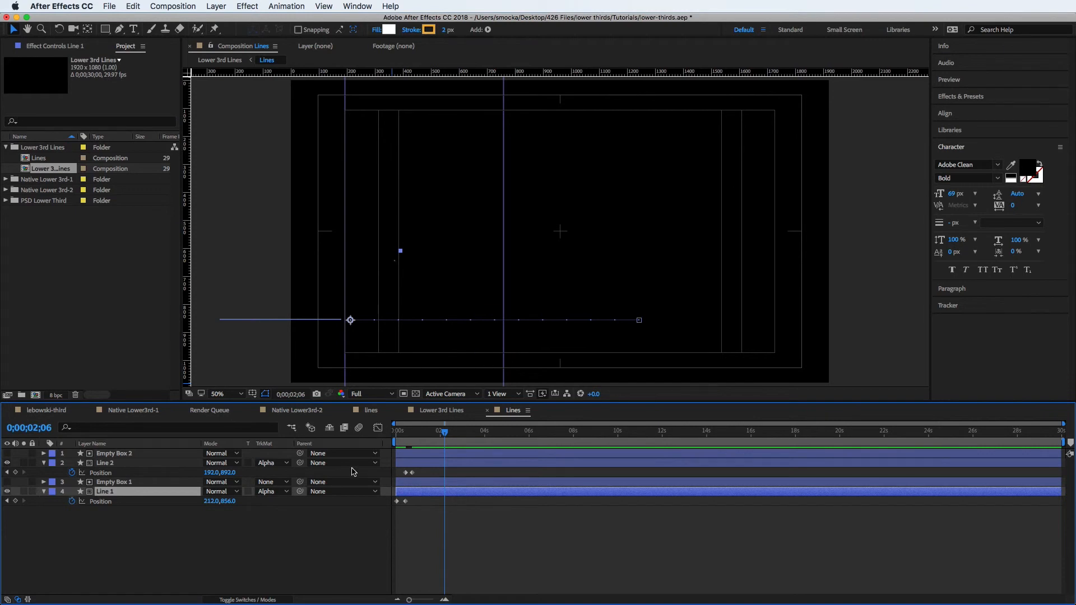
left_click(125, 472)
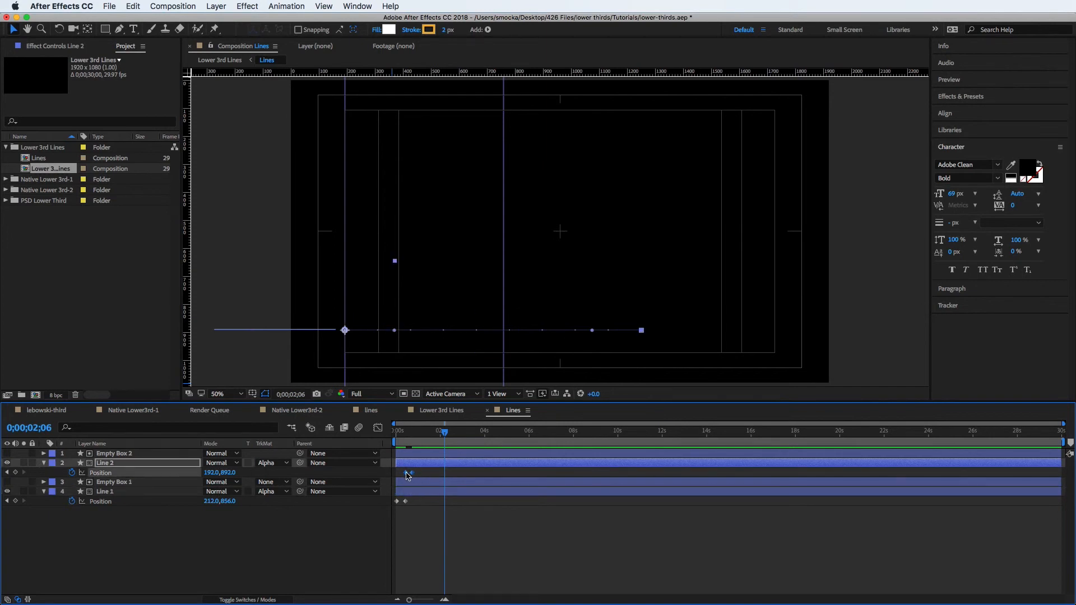
- Duplicate Empty Box 2 and Line 2 together
left_click(128, 454)
left_click(125, 464, "shift")
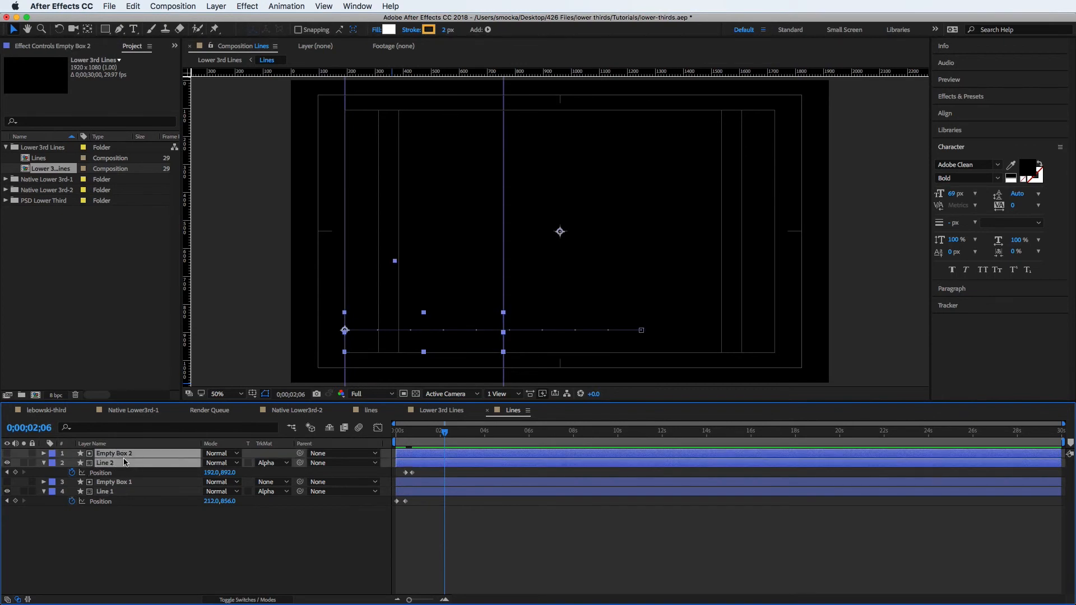
key("super+d")
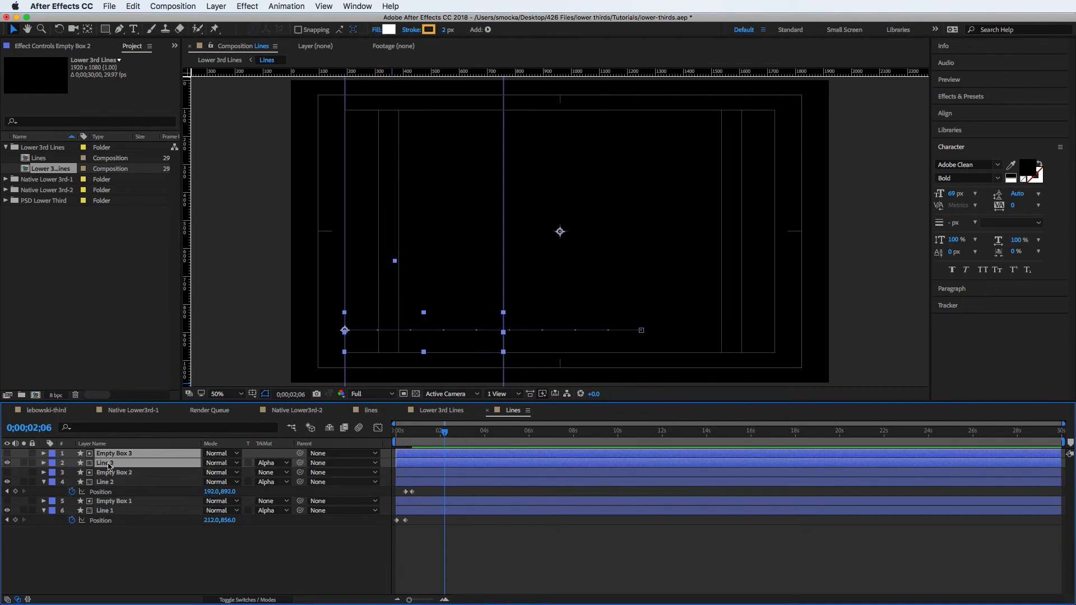
- Reveal Line 3's Position and delete both of its keyframes
left_click(116, 473)
left_click(124, 463)
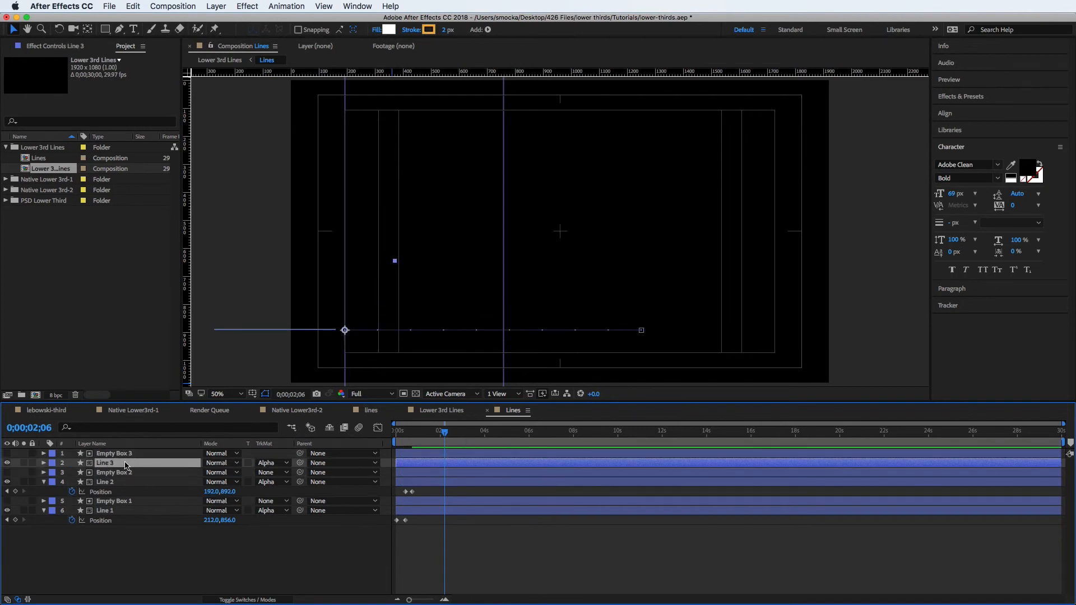
key("p")
left_click_drag(426, 474, 400, 472)
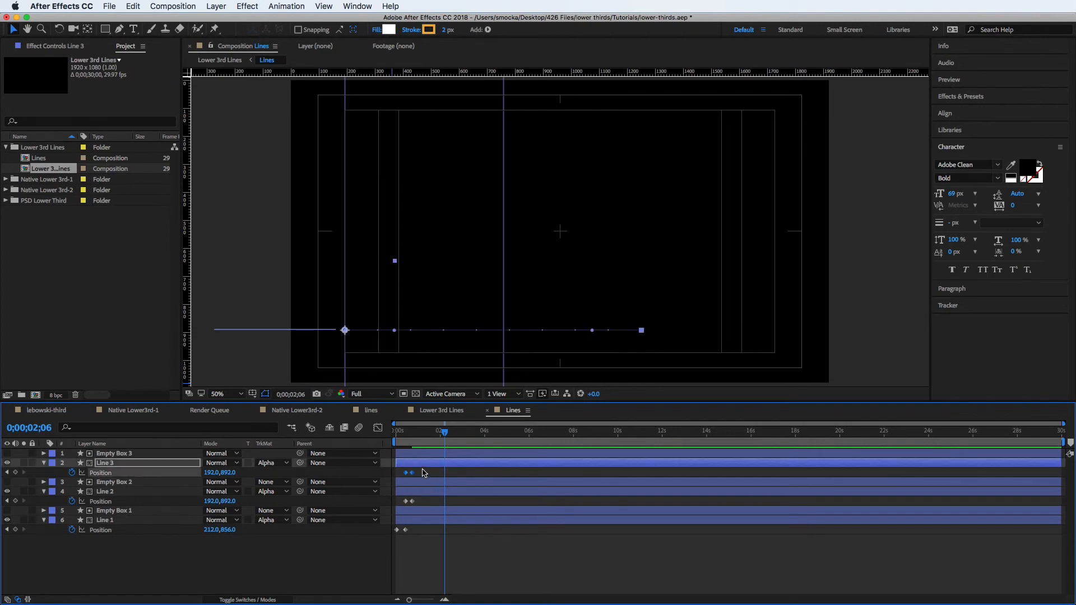
key("Delete")
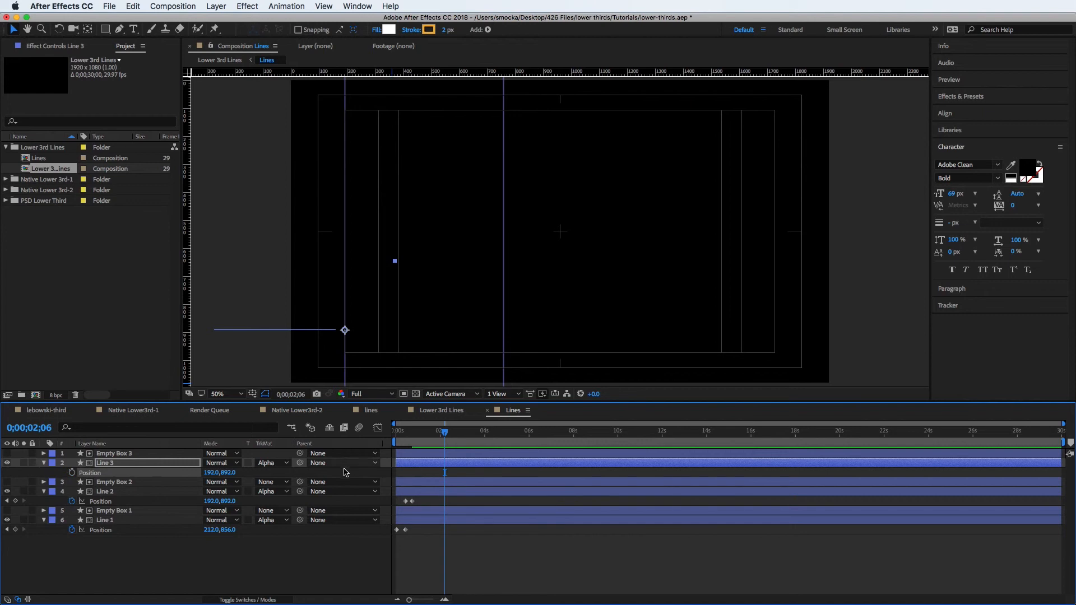
- Duplicate the Empty Box 3 and Line 3 pair repeatedly until the layers reach Line 8 and Empty Box 8
left_click(164, 455, "shift")
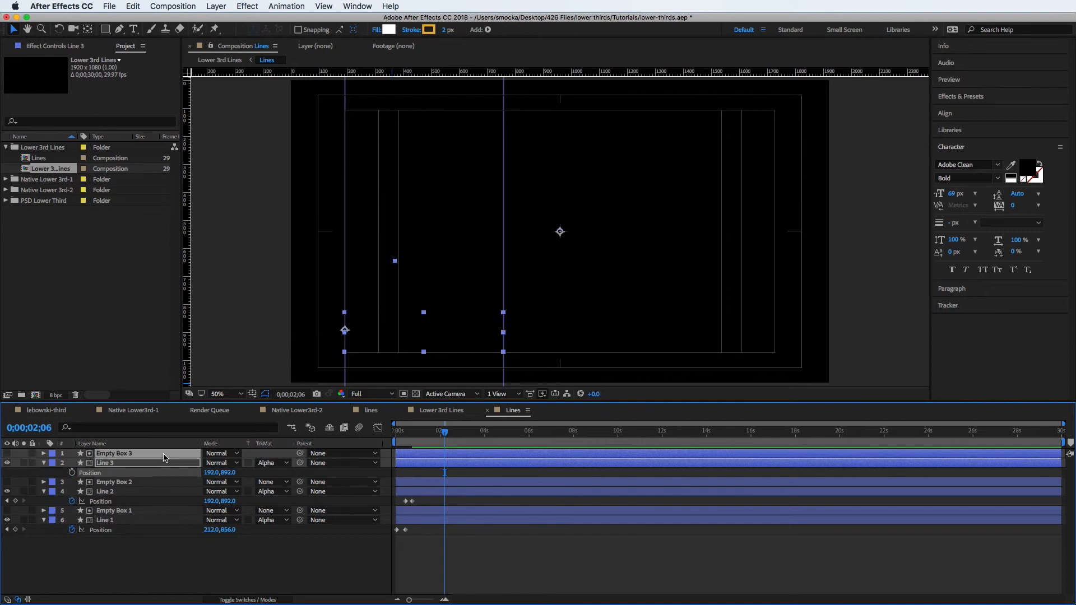
key("super+d")
key("super+d")
key("super+d")
key("super+d")
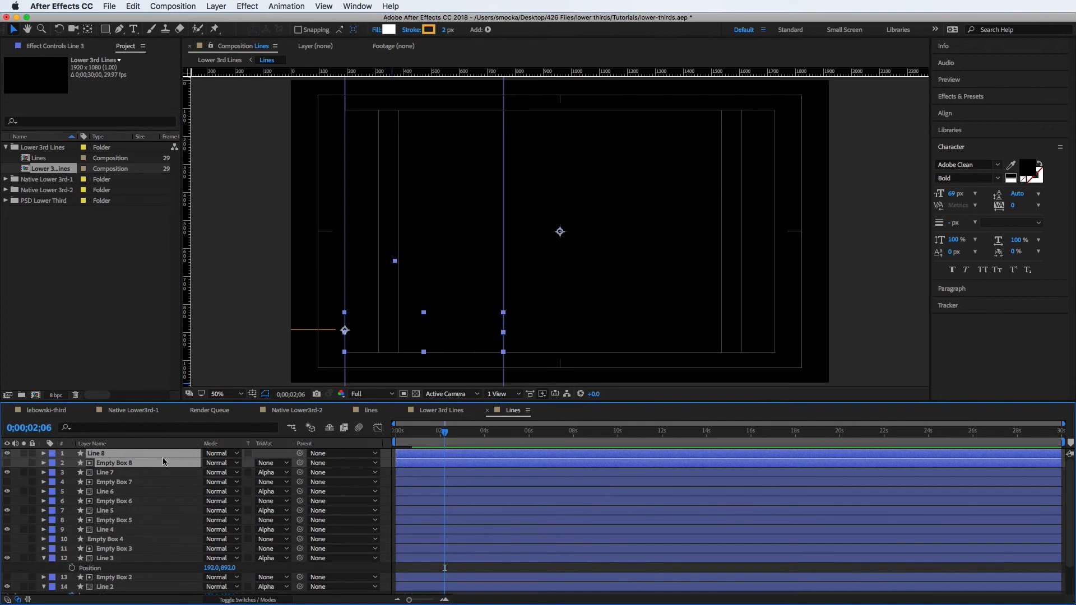
key("super+d")
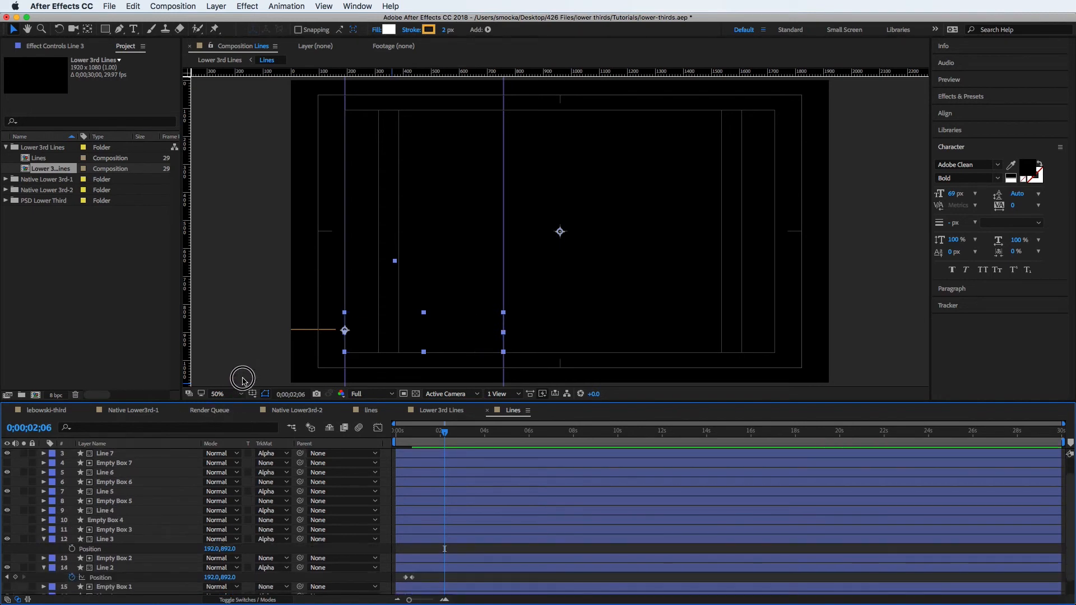
- Enlarge the timeline area until all layers show, keeping the lower third visible in the composition viewer
left_click_drag(241, 403, 258, 280)
key("h")
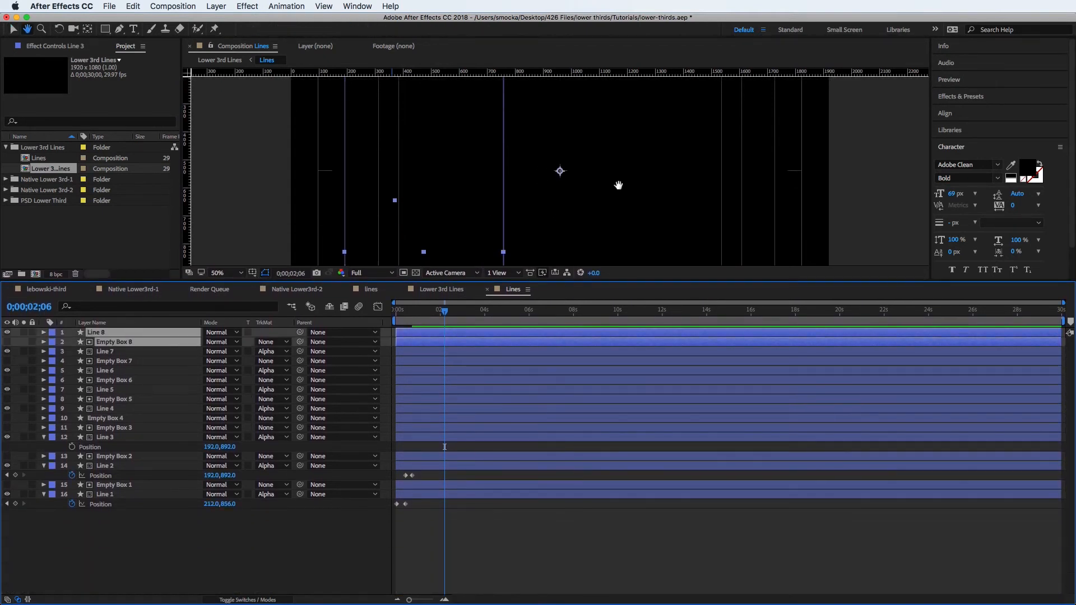
mouse_move(619, 199)
left_mouse_down()
mouse_move(620, 166)
mouse_move(649, 129)
mouse_move(641, 96)
left_mouse_up()
key("v")
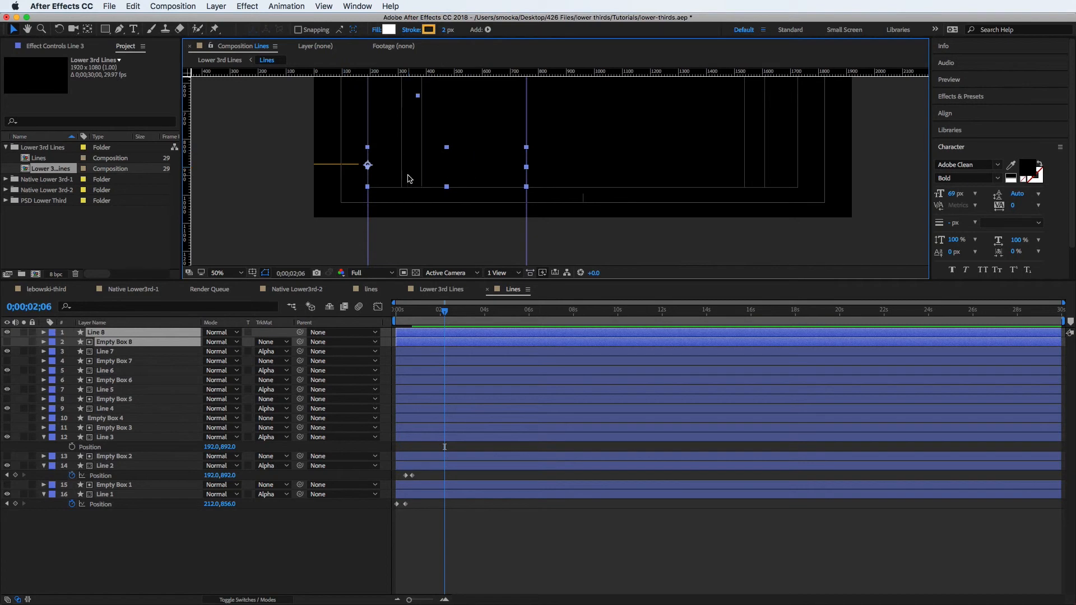
- Keyframe Line 3's Position from 1304, 926 at 0;00;02;06 to just beyond the box's left guide at 0;00;02;18
left_click(114, 438)
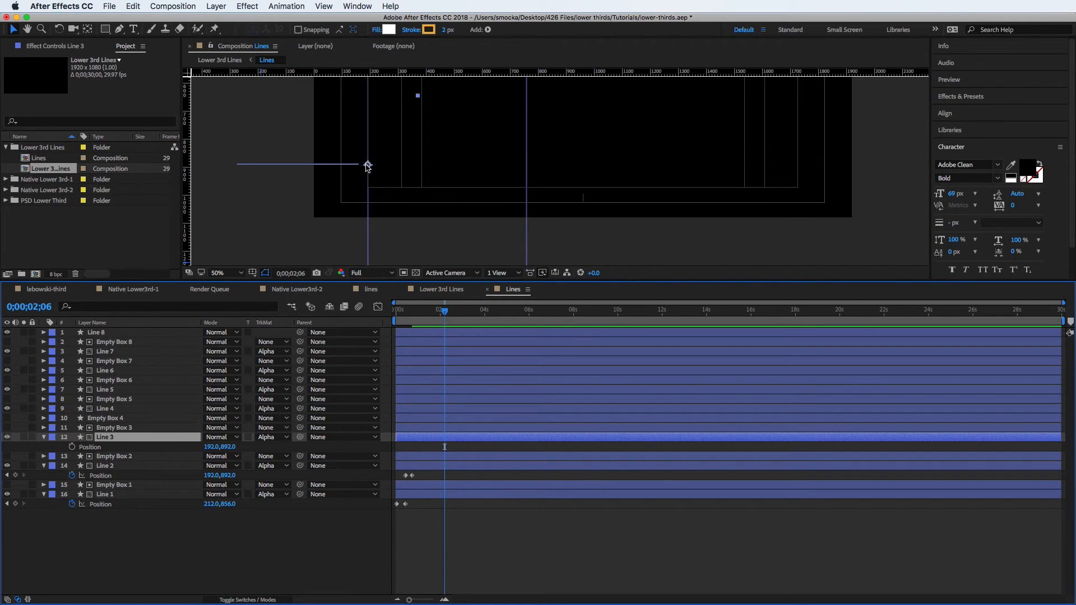
left_click_drag(367, 166, 679, 175)
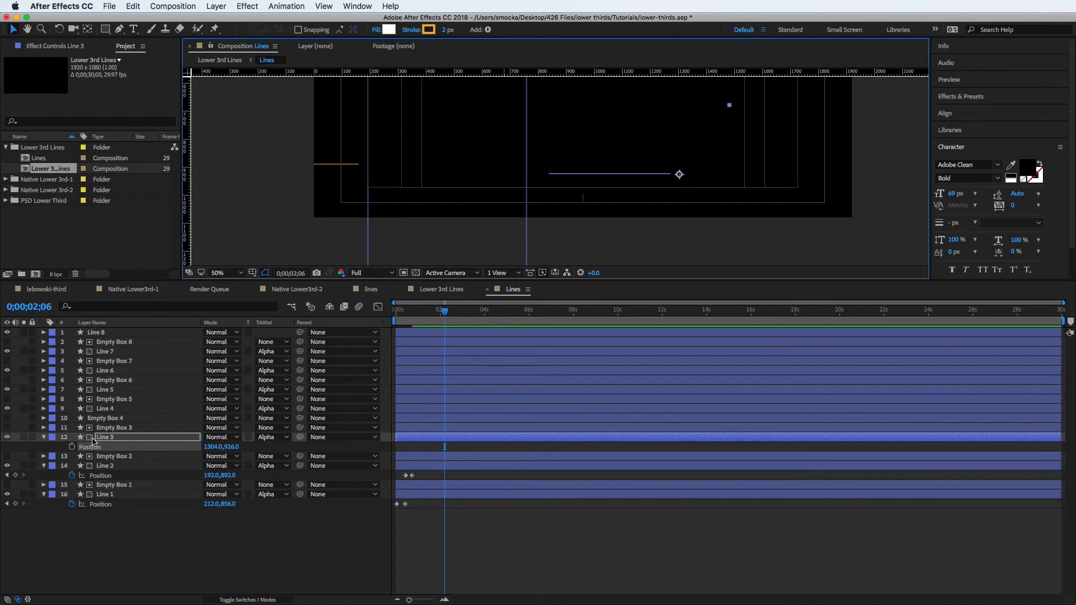
left_click(71, 447)
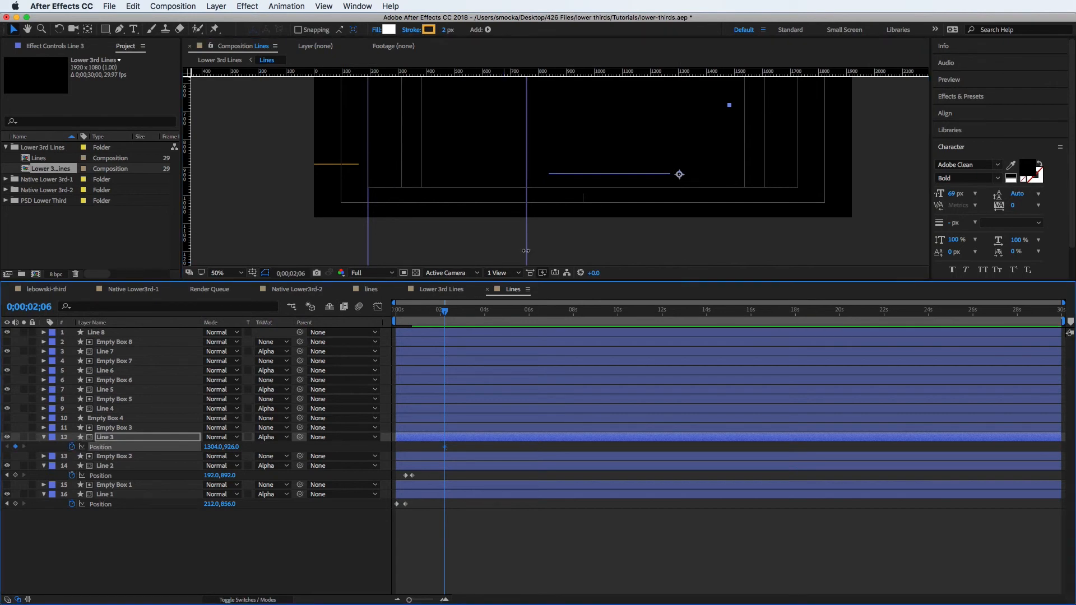
left_click(446, 312)
left_click_drag(446, 312, 453, 312)
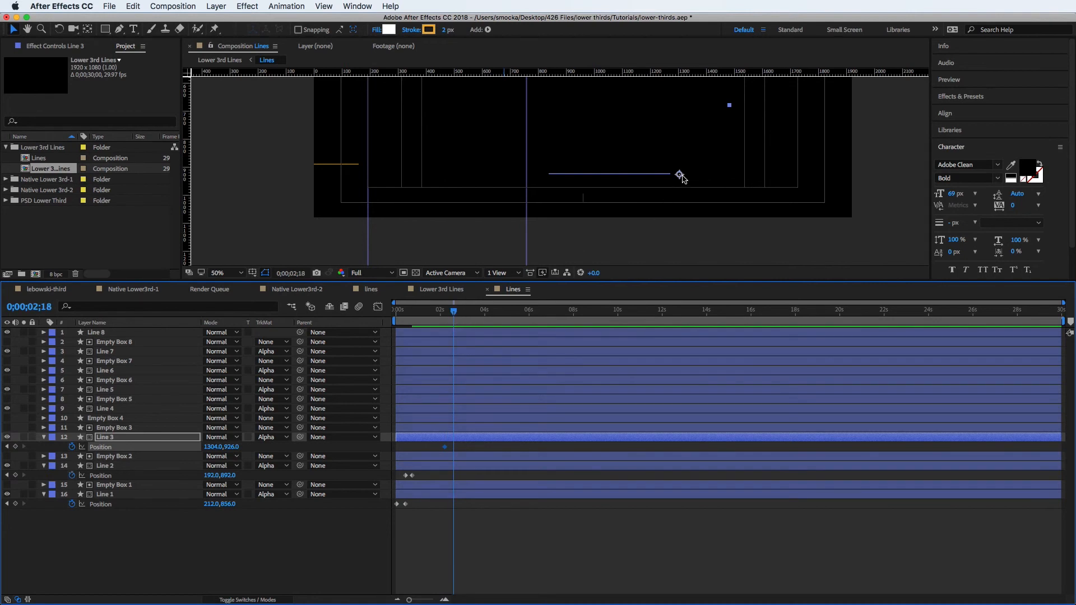
left_click_drag(680, 176, 363, 182)
- Preview the Lines composition from 0;00;00;00 to check the three animated lines
left_click_drag(454, 311, 384, 314)
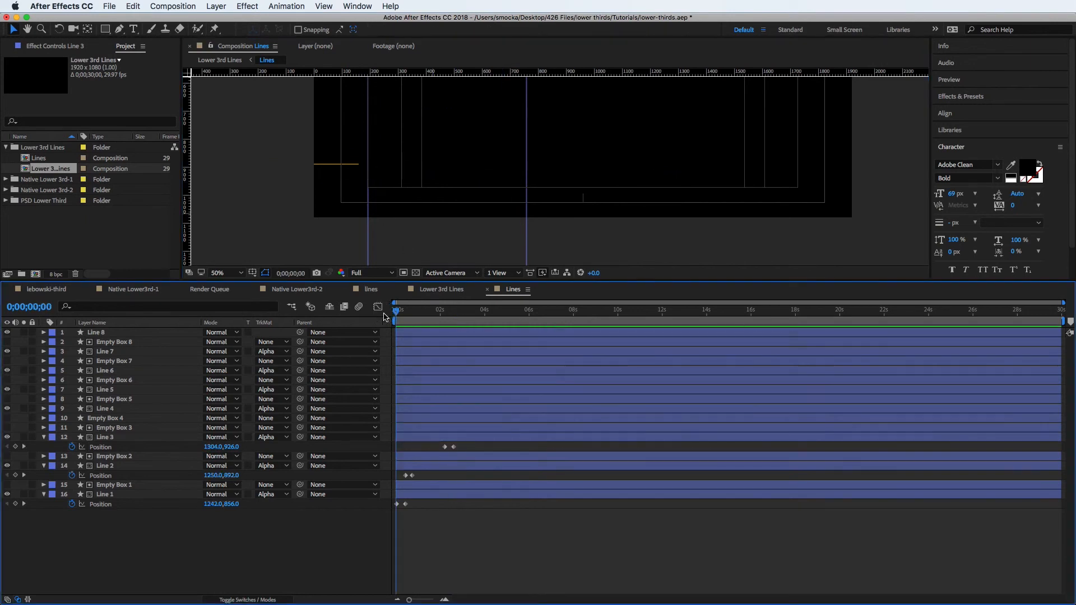
key("space")
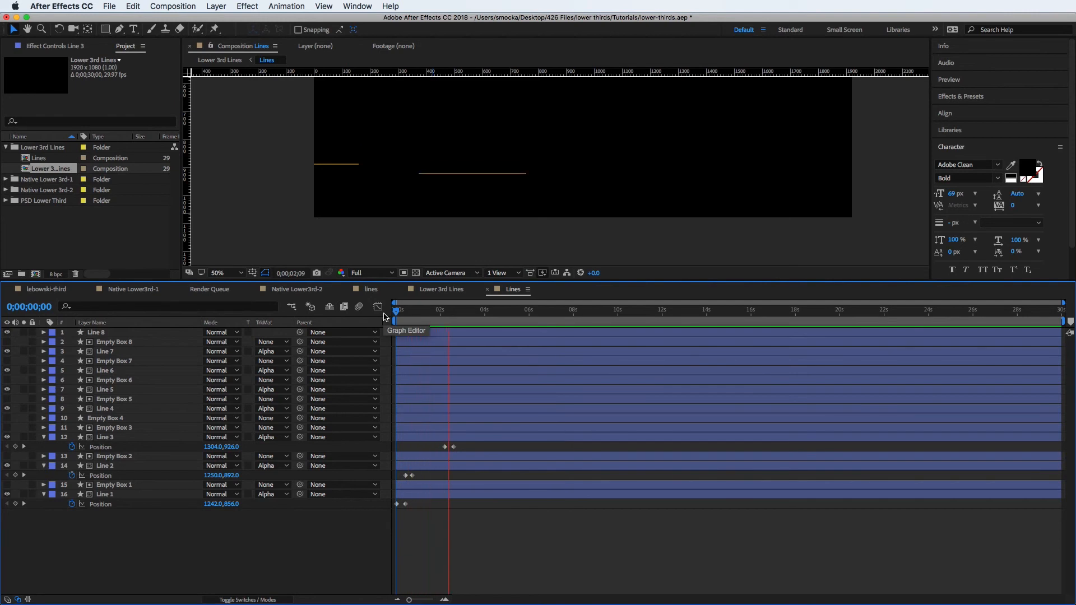
- Shift both of Line 3's Position keyframes earlier, closer to Line 2's keyframes
key("space")
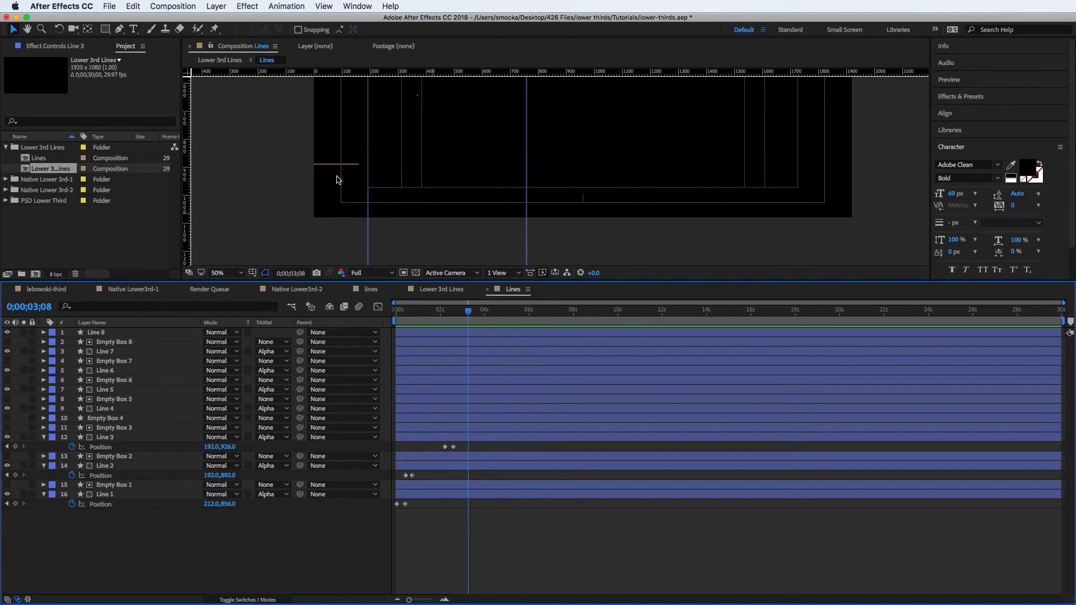
left_click(445, 447)
left_click_drag(454, 447, 429, 452)
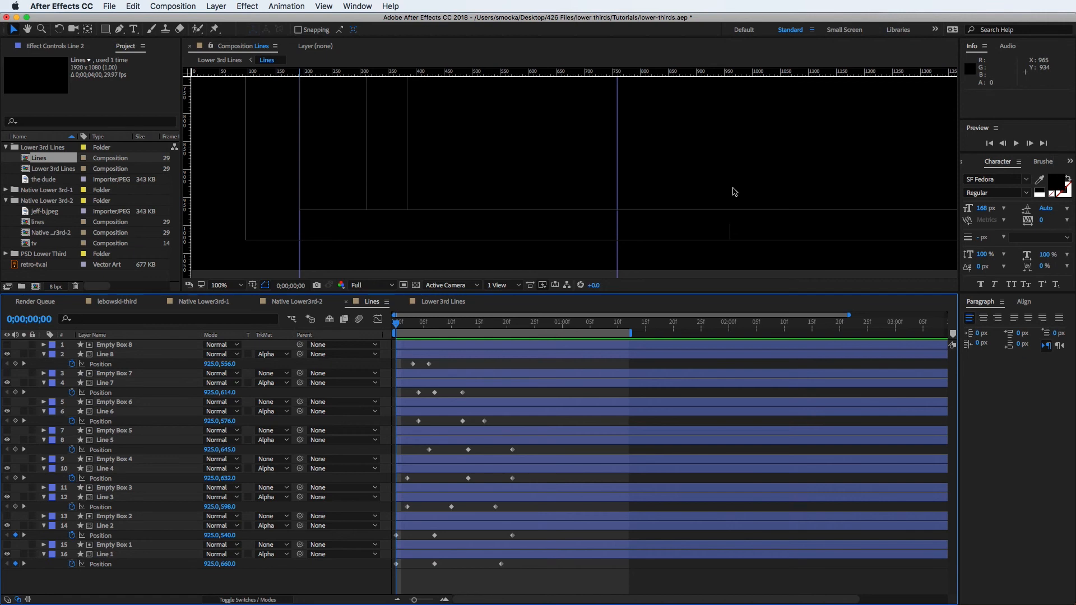
- Copy Line 8's first Position keyframe at 0;00;00;03, paste it at 0;00;00;11, and preview the Lines animation
left_click(413, 364)
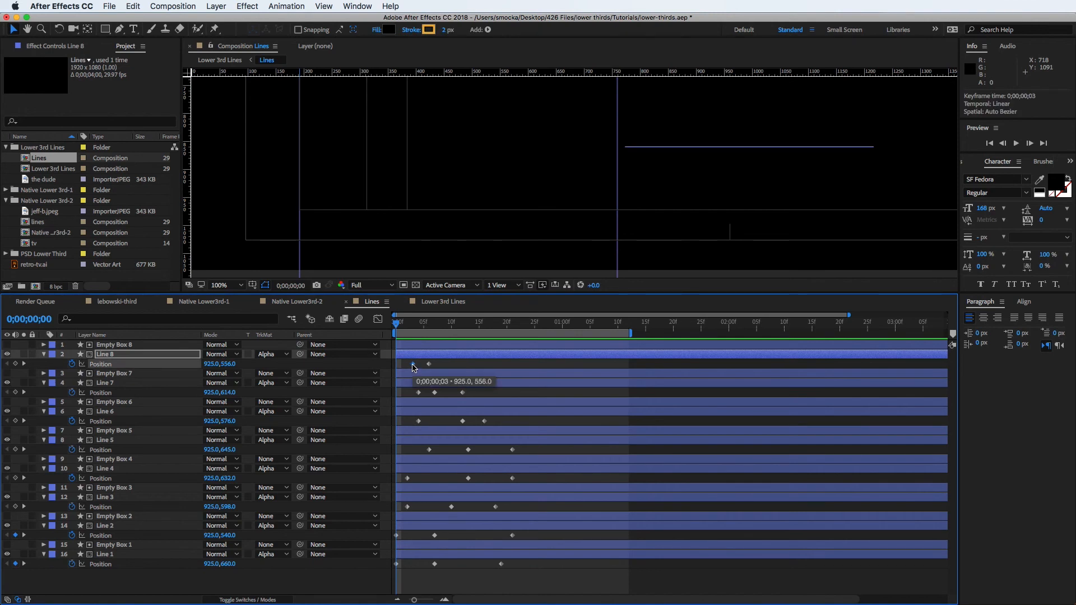
key("super+c")
left_click(396, 323)
left_click_drag(397, 324, 455, 331)
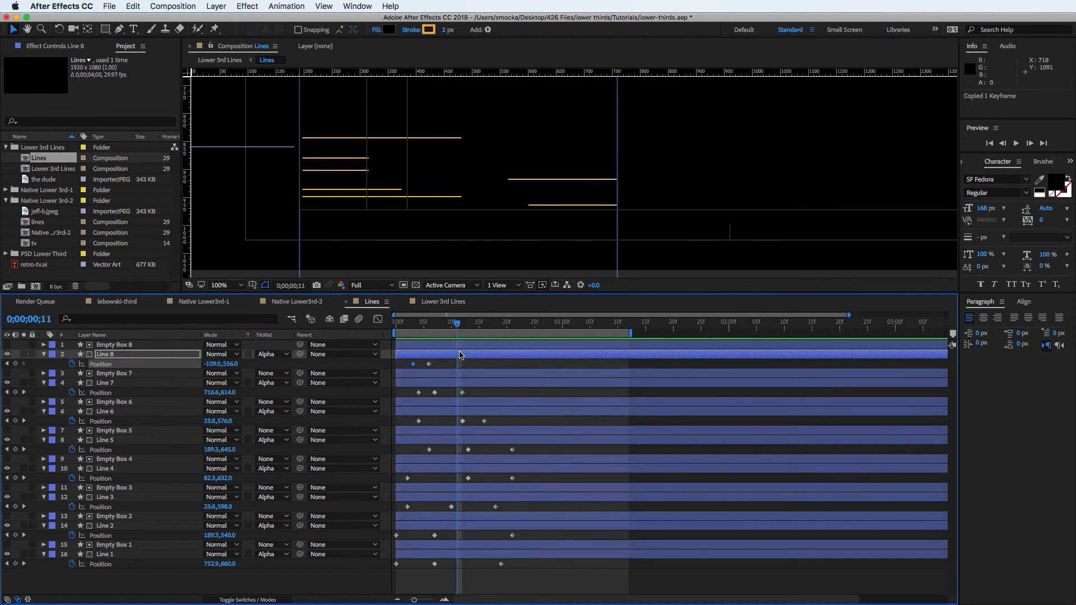
key("super+v")
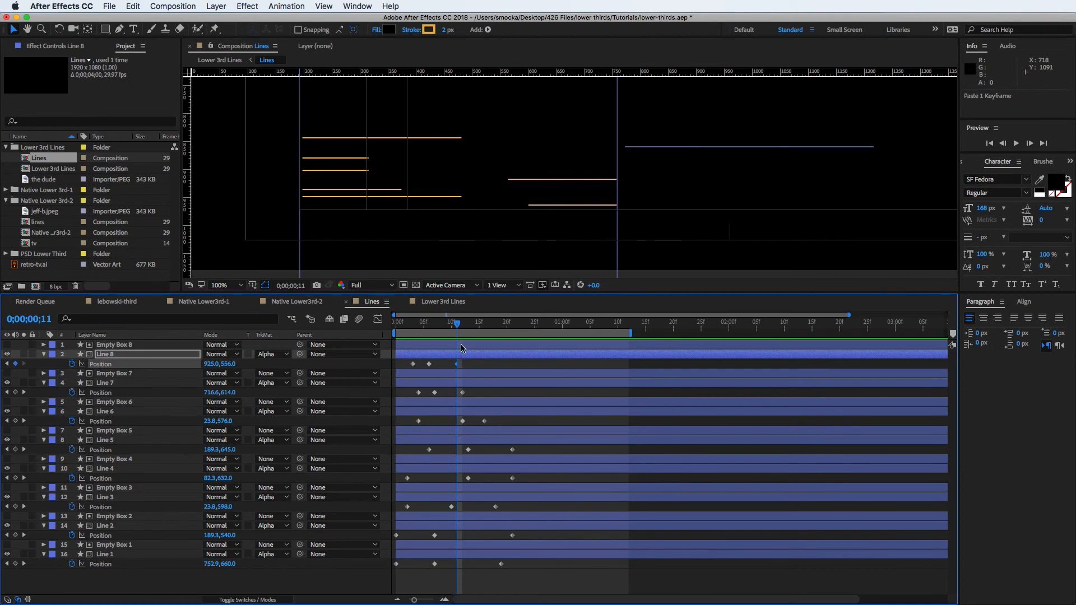
key("space")
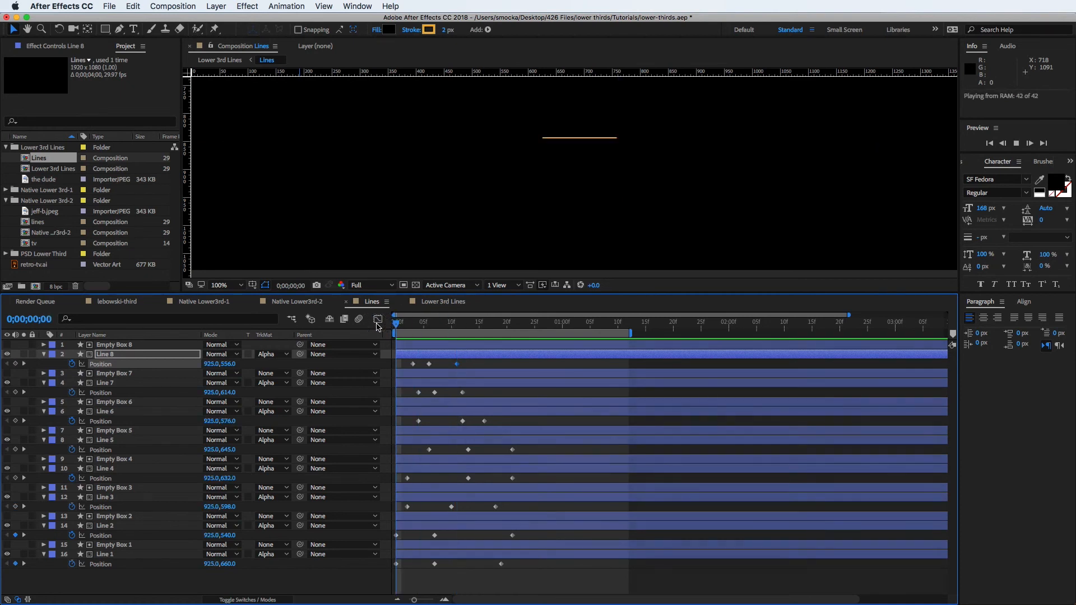
key("space")
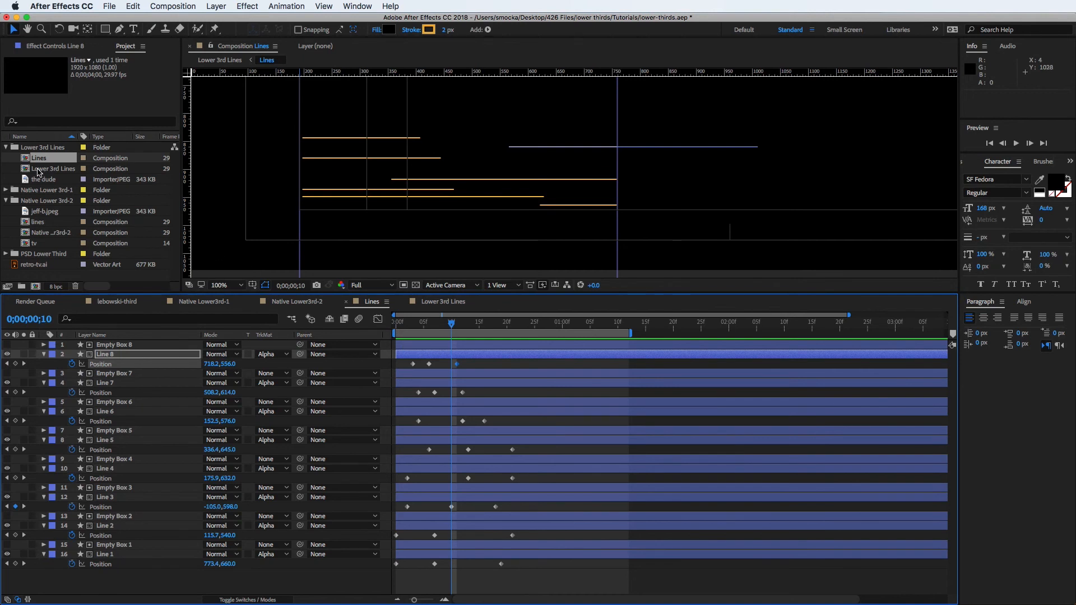
- Open the Lower 3rd Lines composition and preview it from 0;00;00;00
double_click(42, 169)
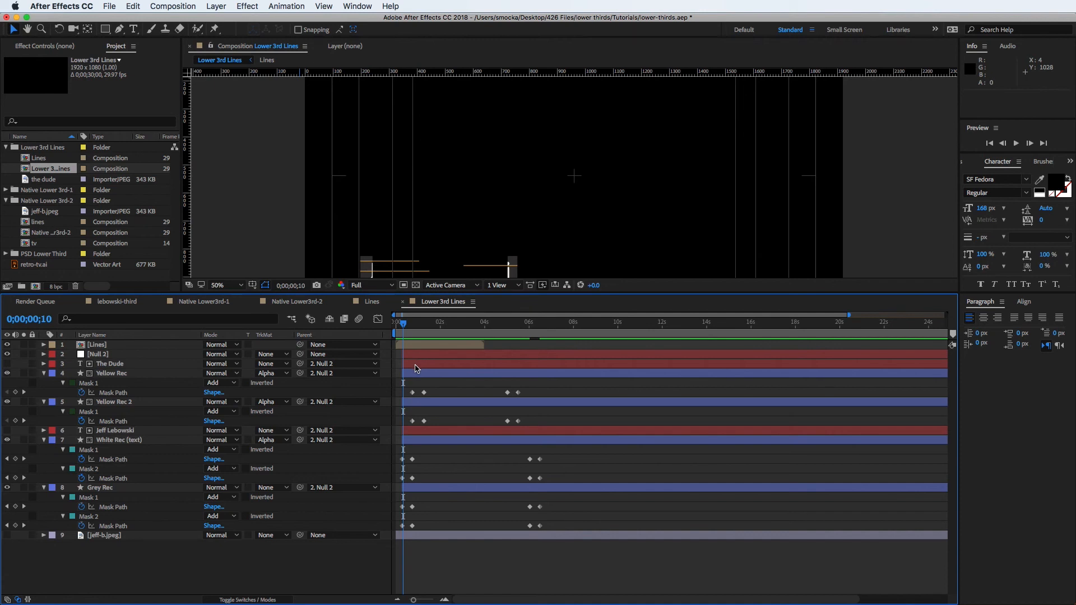
left_click_drag(403, 324, 380, 325)
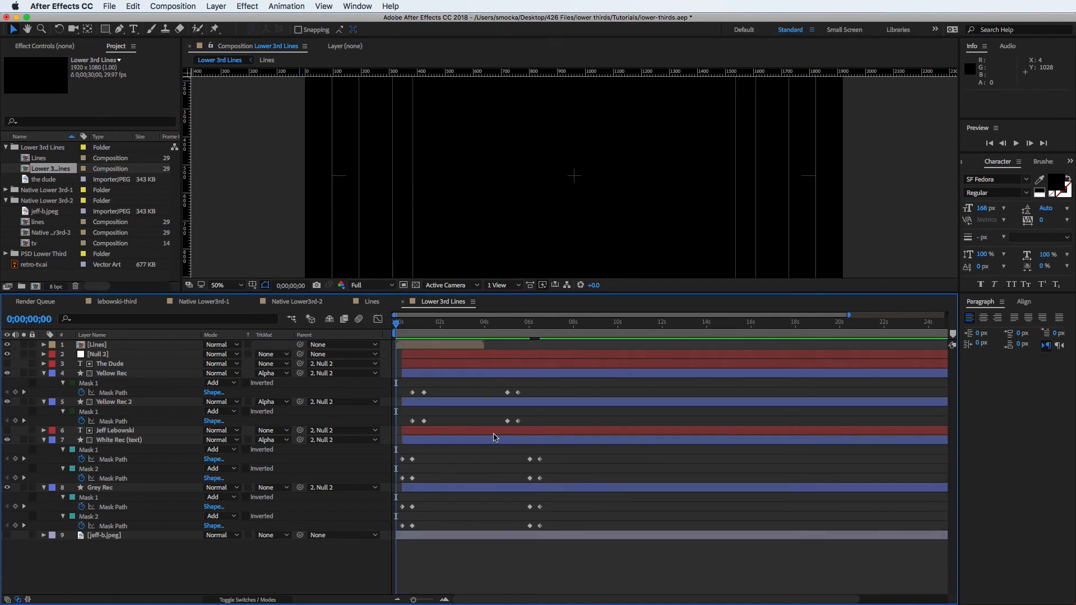
key("space")
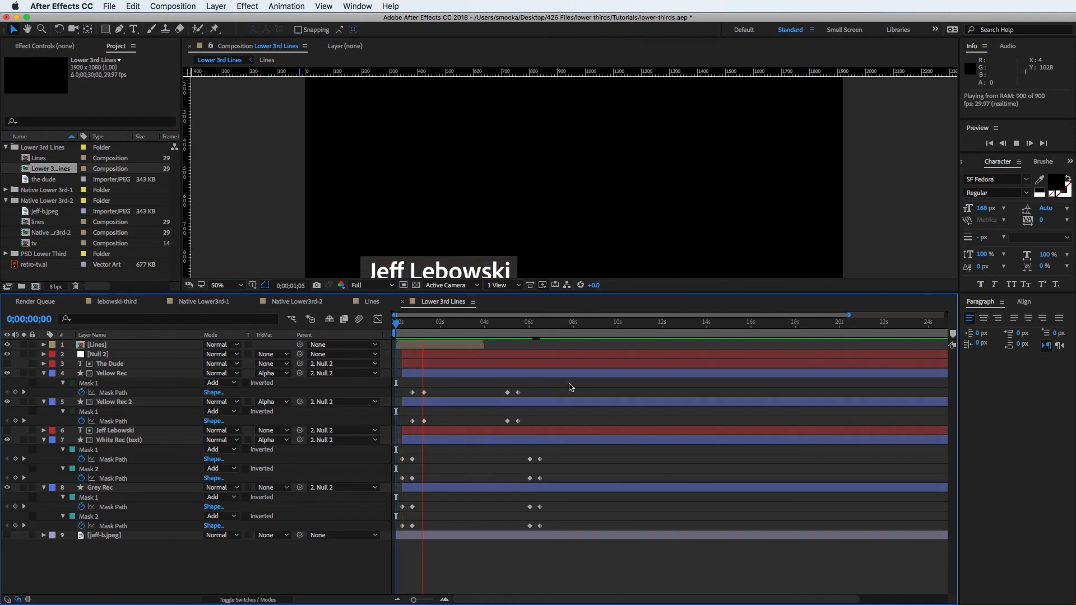
key("space")
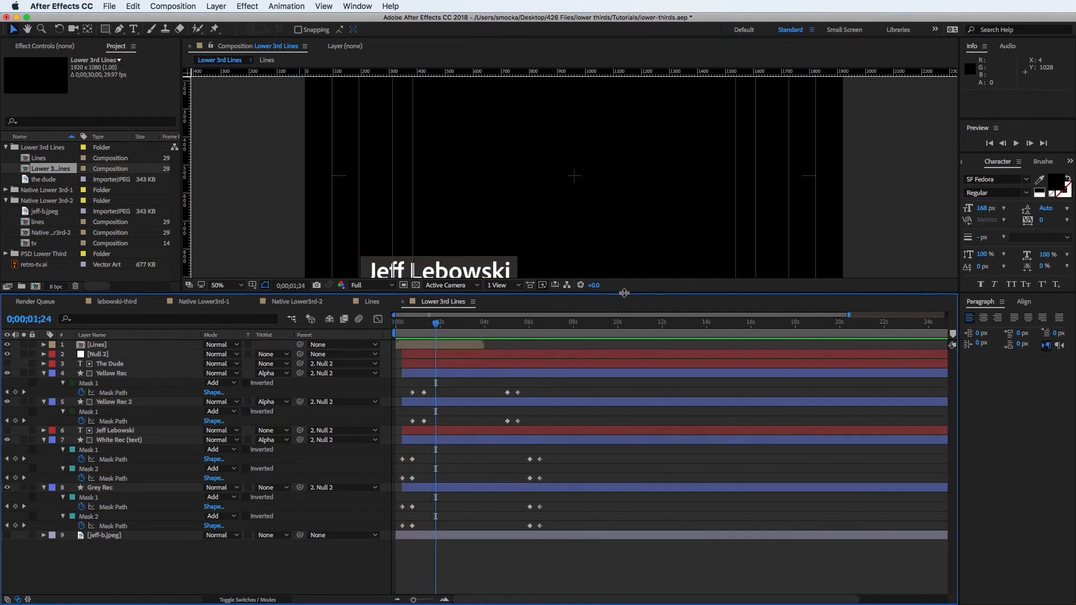
- Add the dude image to the composition, fit it to the frame, and place its layer below Grey Rec as the background
left_click_drag(621, 296, 630, 379)
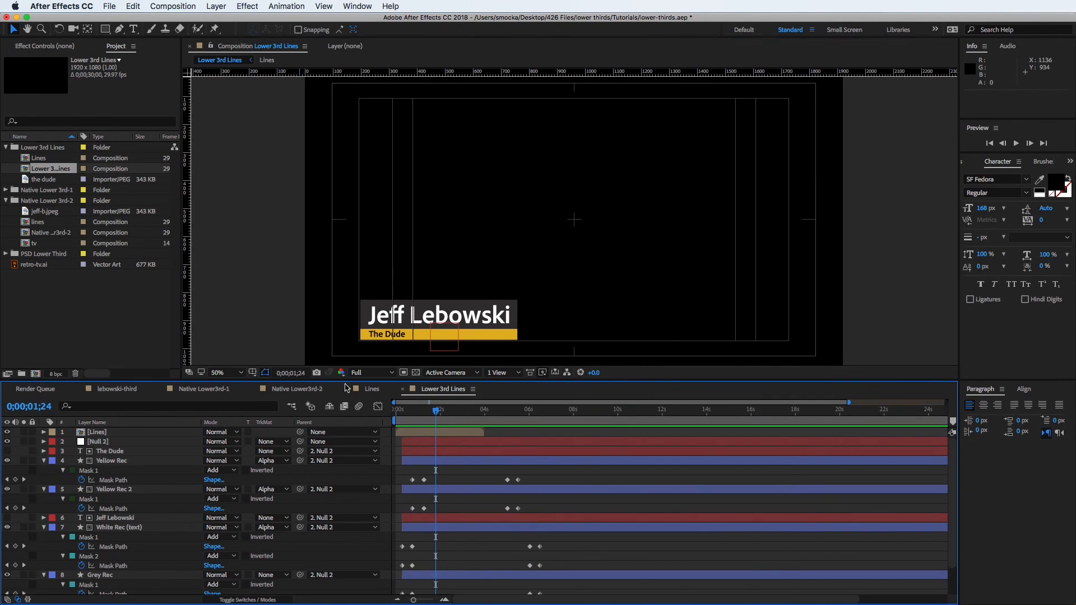
left_click_drag(24, 184, 567, 231)
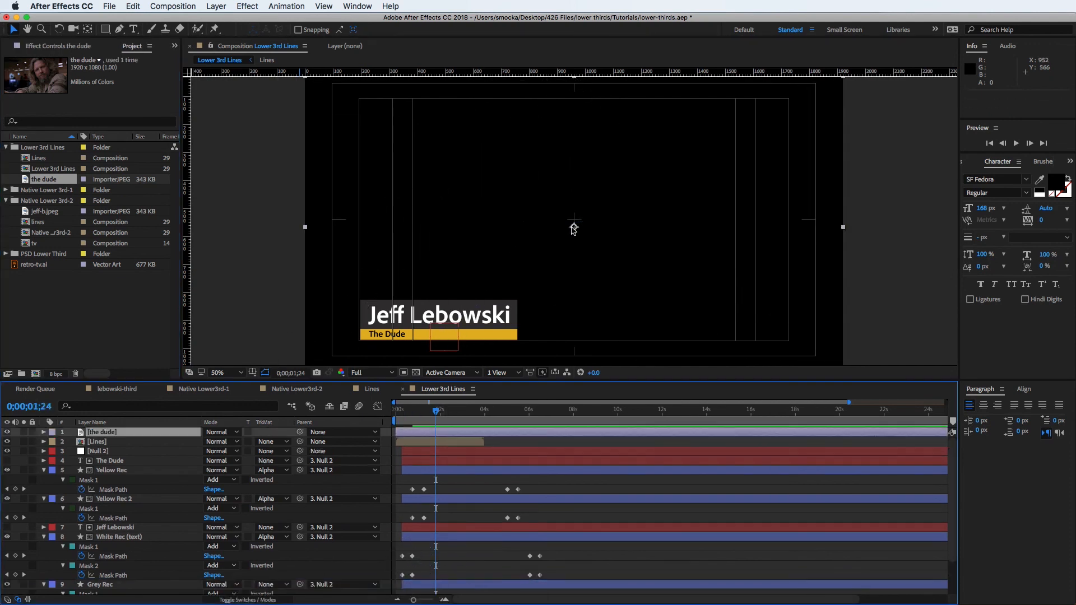
key("super+alt+f")
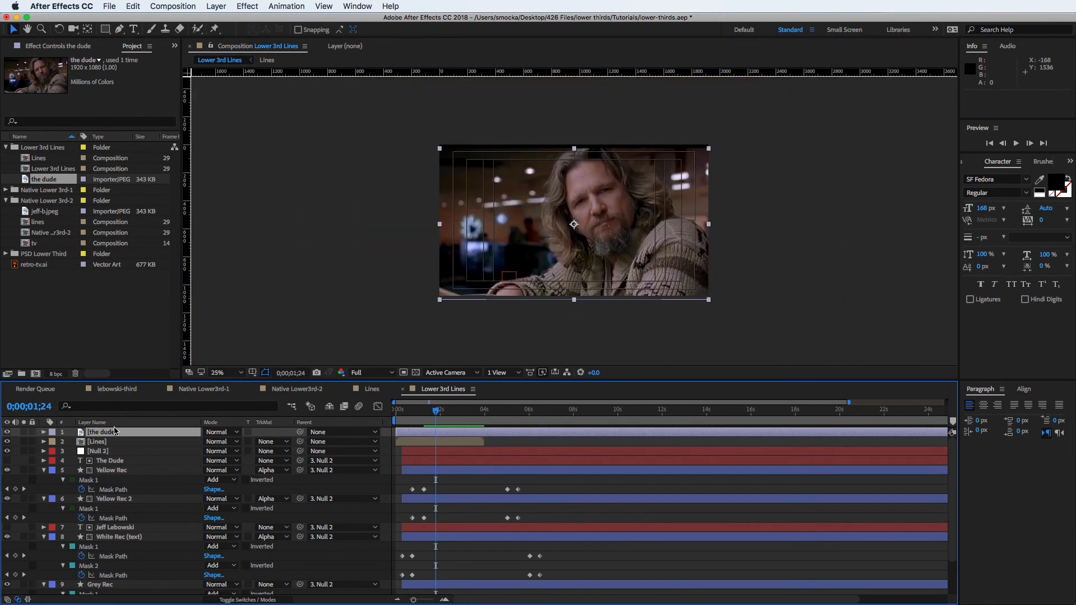
left_click_drag(89, 432, 85, 594)
left_click(81, 581)
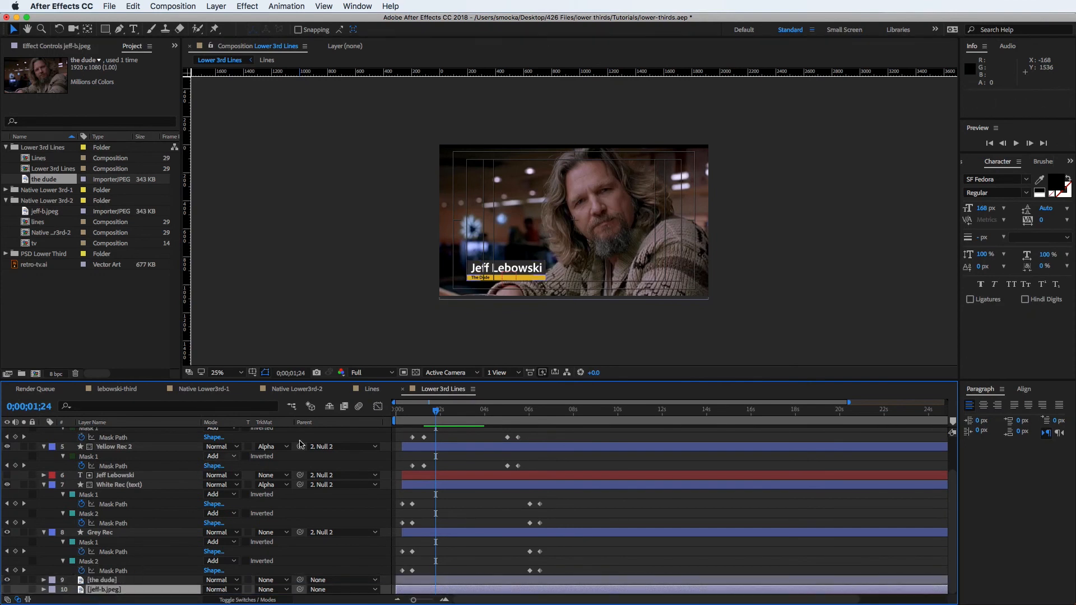
- Fit the composition in the viewer and preview the lower third over the background image from 0;00;00;00
left_click_drag(436, 417, 387, 414)
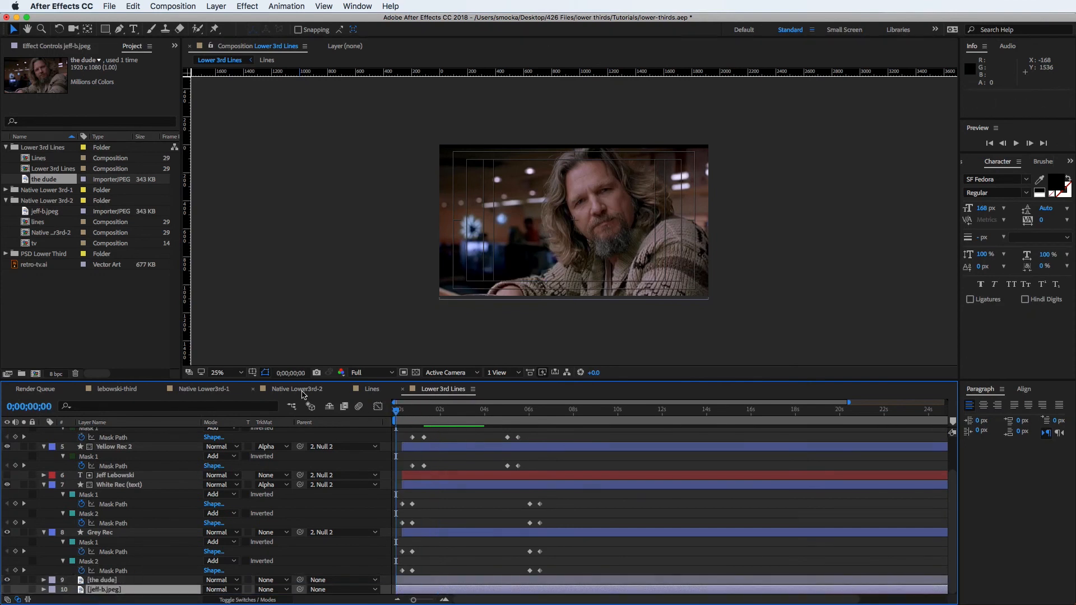
left_click(246, 378)
left_click(242, 387)
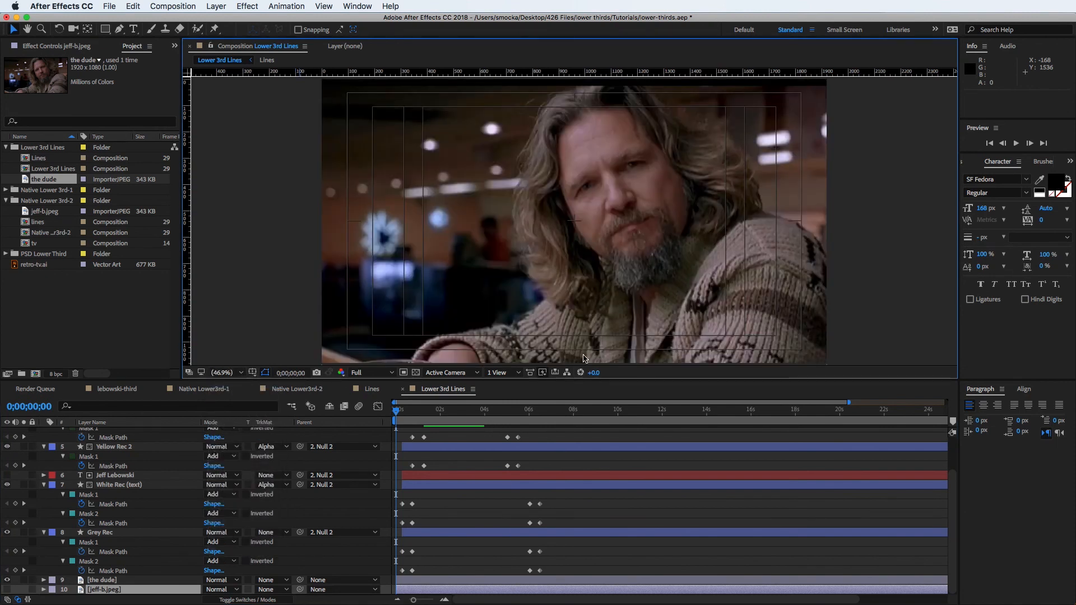
left_click(904, 271)
key("space")
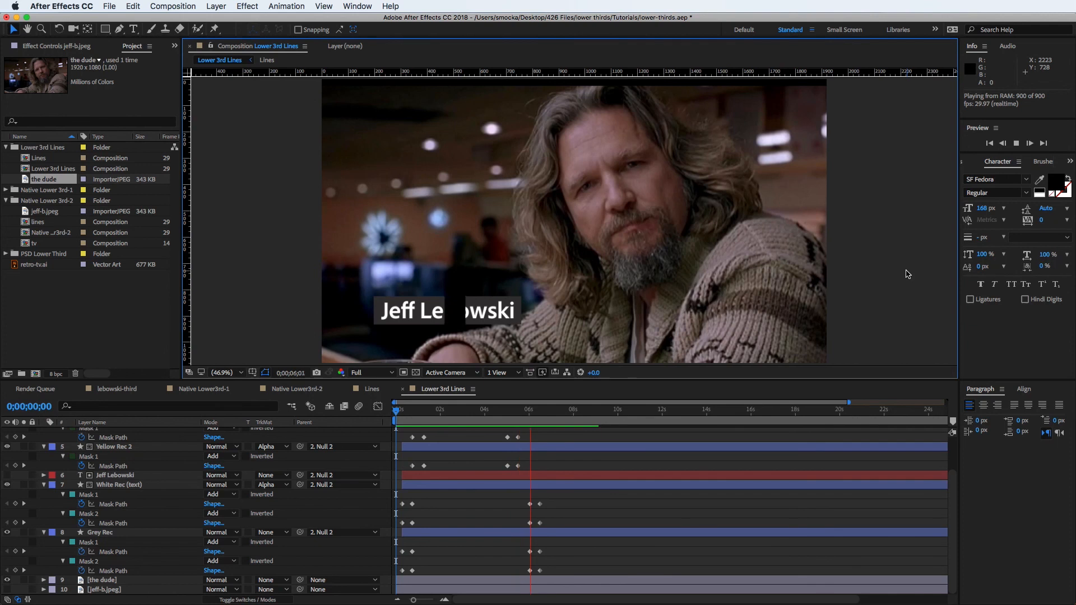
key("space")
- Add a second Lines layer below the first, start it at the Yellow Rec masks' closing keyframes, and preview from the beginning
scroll(485, 503, "up", 3)
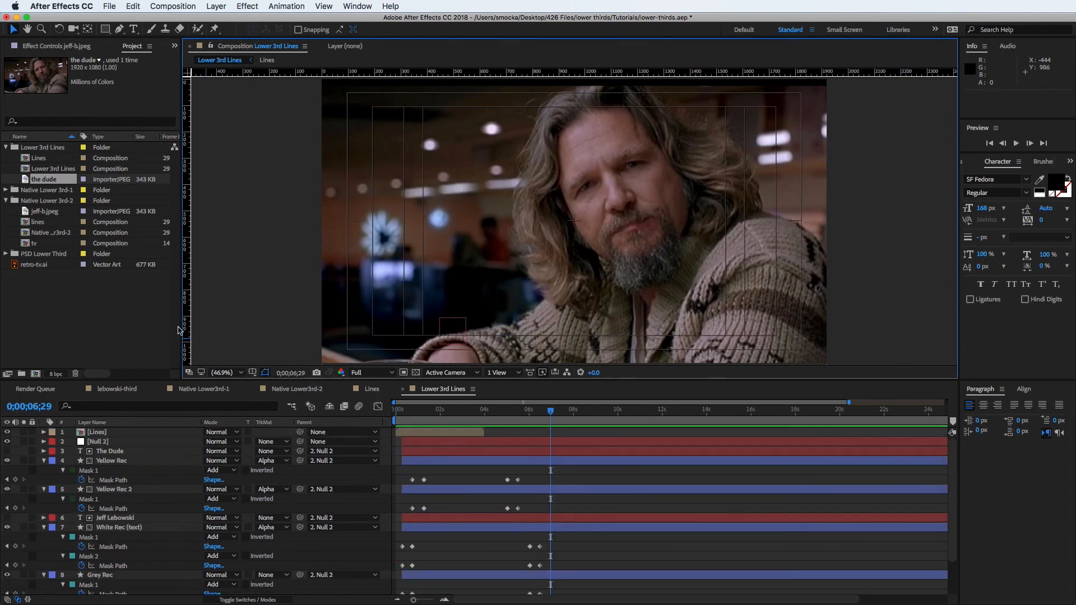
left_click_drag(30, 160, 81, 437)
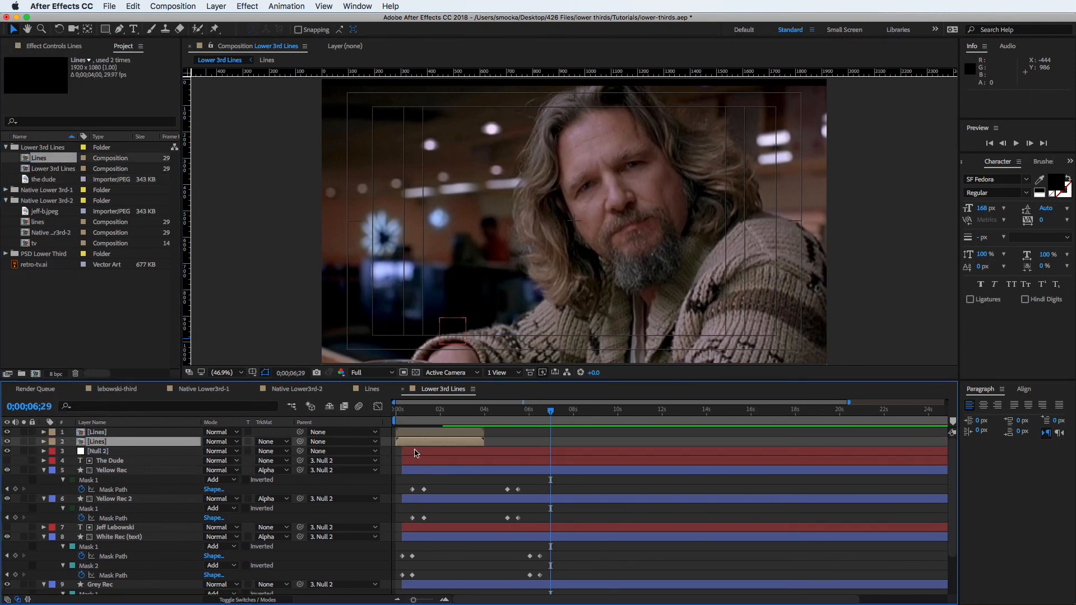
left_click_drag(421, 443, 384, 420)
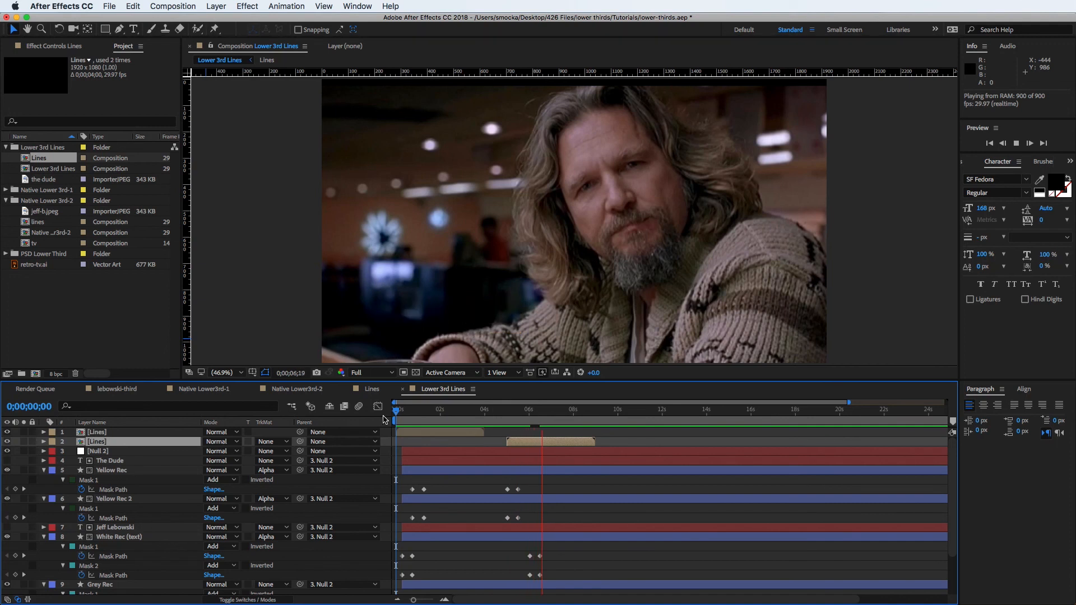
key("space")
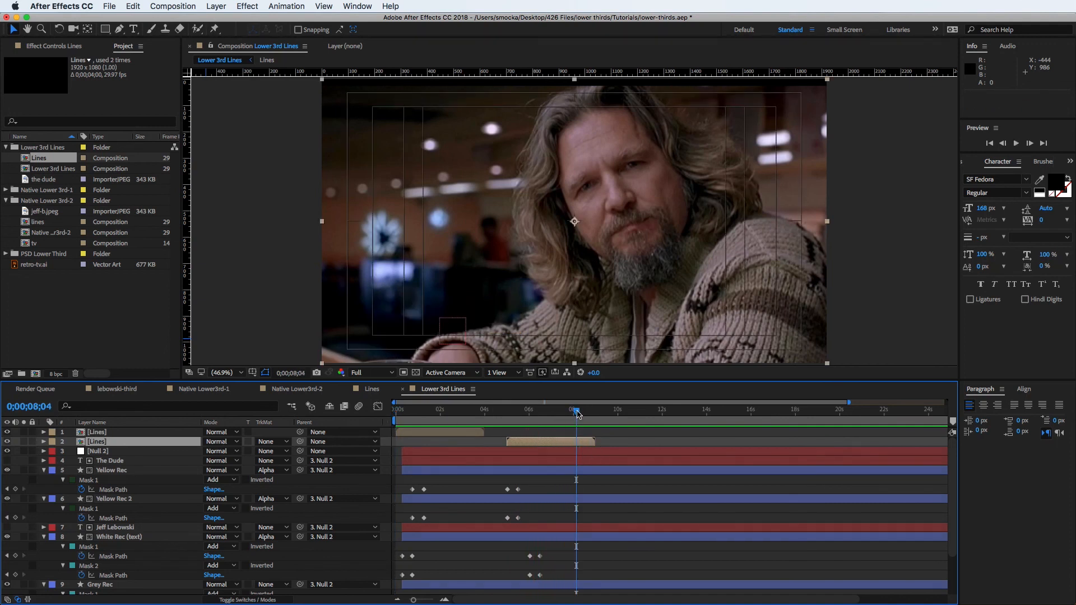
- Add a third Lines layer above Null 2, start it just before White Rec's closing mask keyframes, and preview from 0;00;00;00
left_click_drag(576, 415, 370, 418)
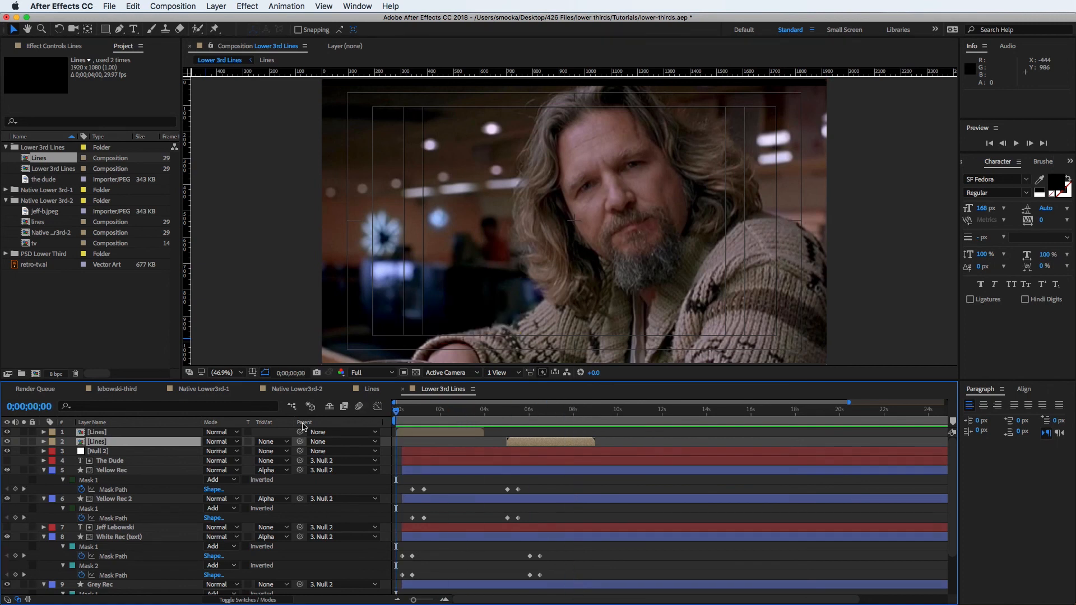
left_click_drag(33, 161, 145, 455)
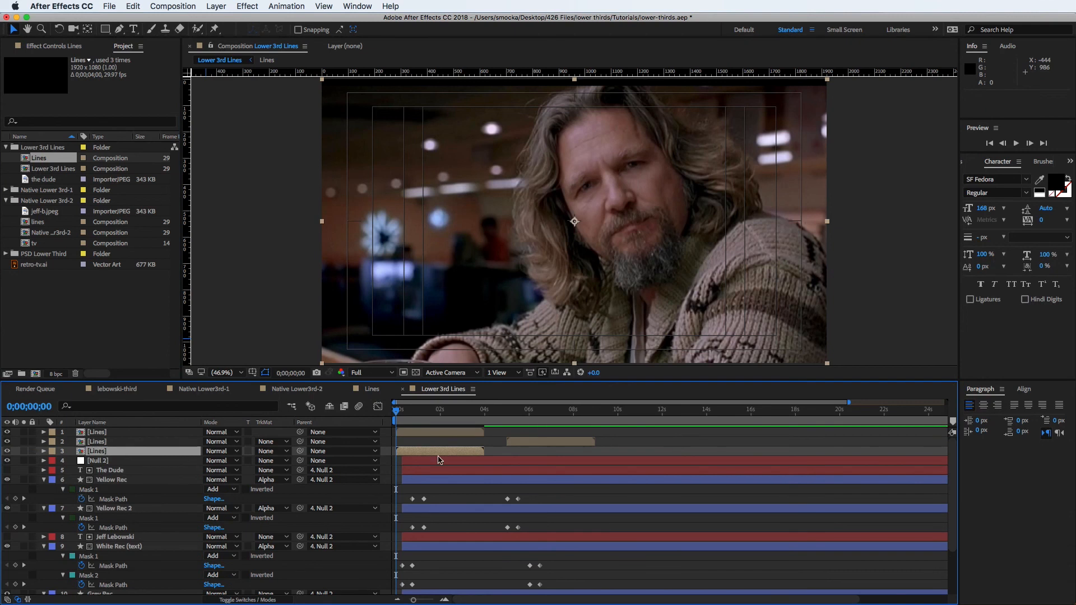
left_click_drag(429, 451, 554, 460)
key("space")
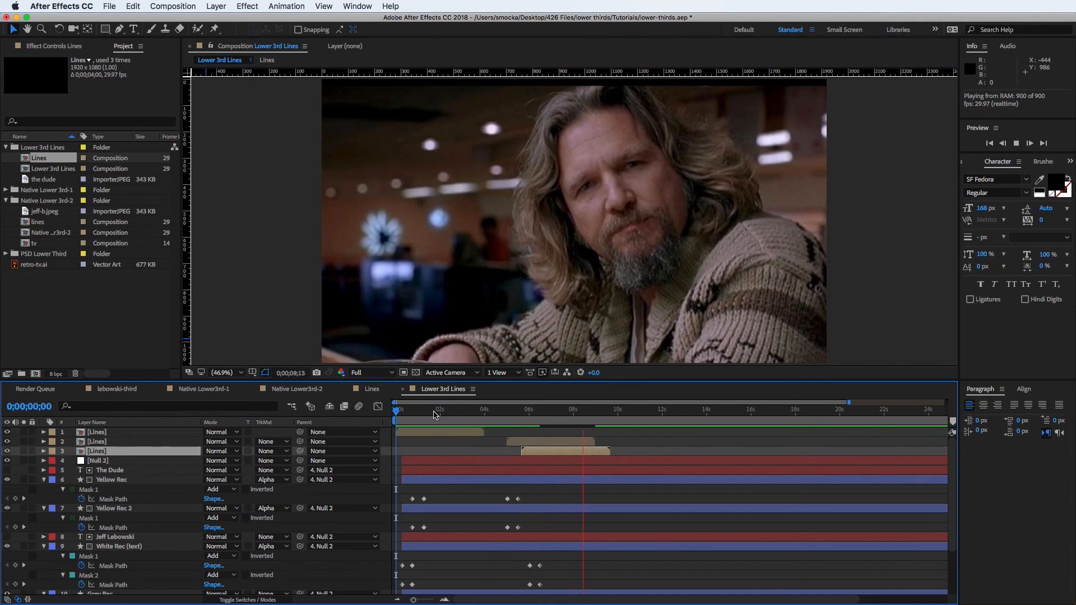
key("space")
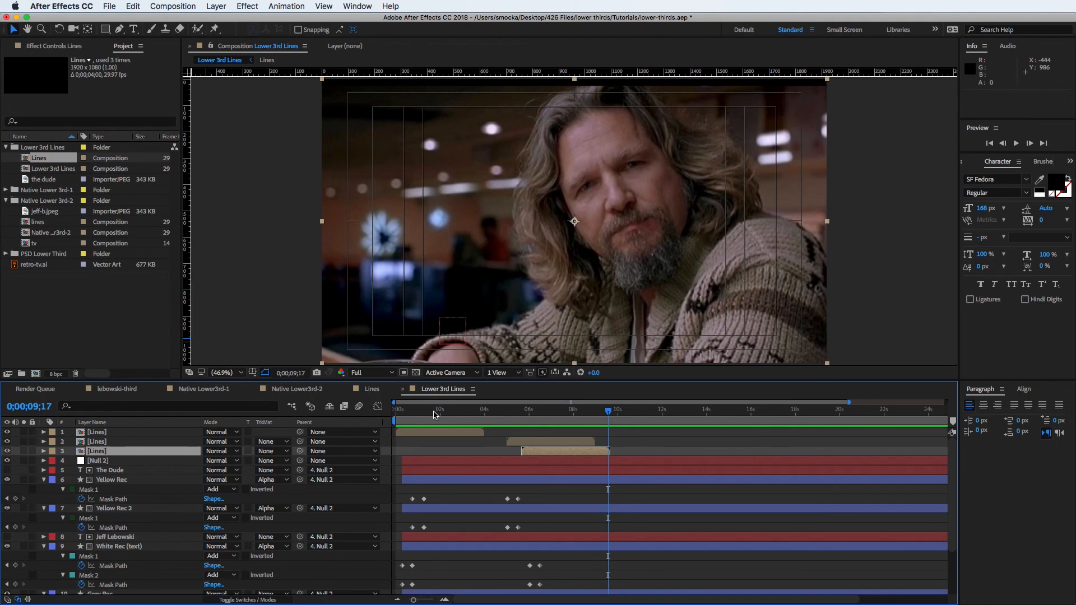